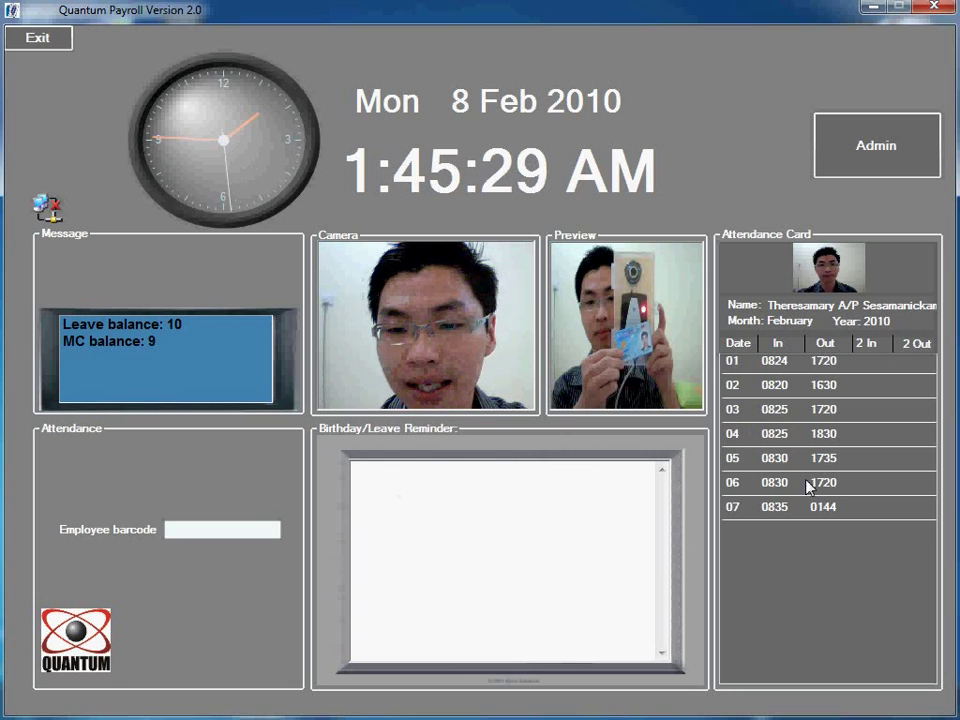
Step: Log in as Admin and load the employee's attendance in Edit Attendance, starting from day 01
left_click(857, 146)
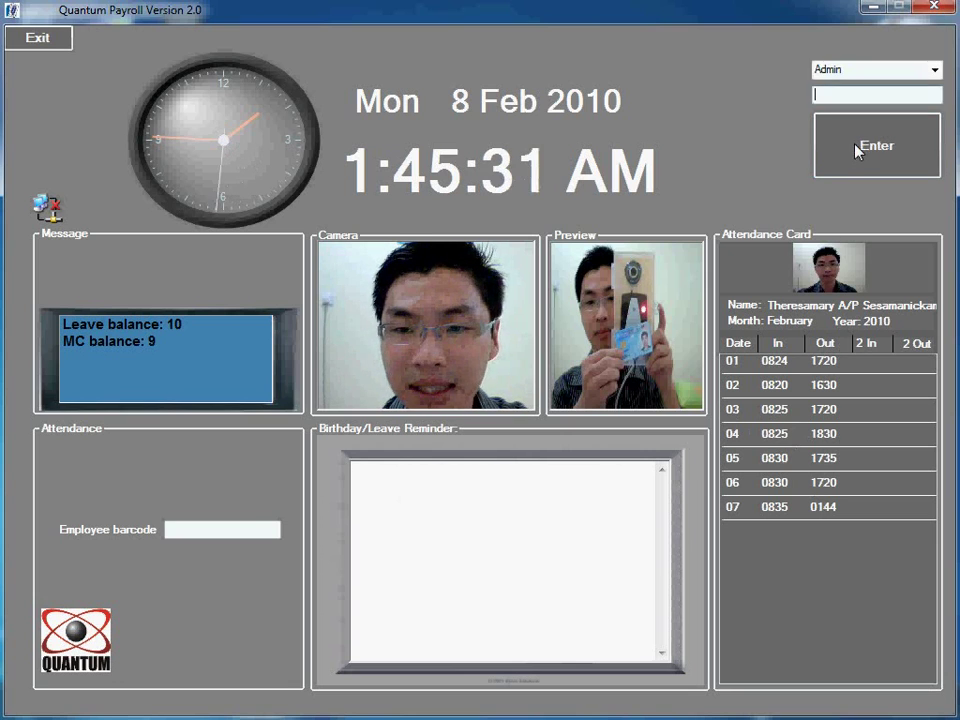
left_click(857, 146)
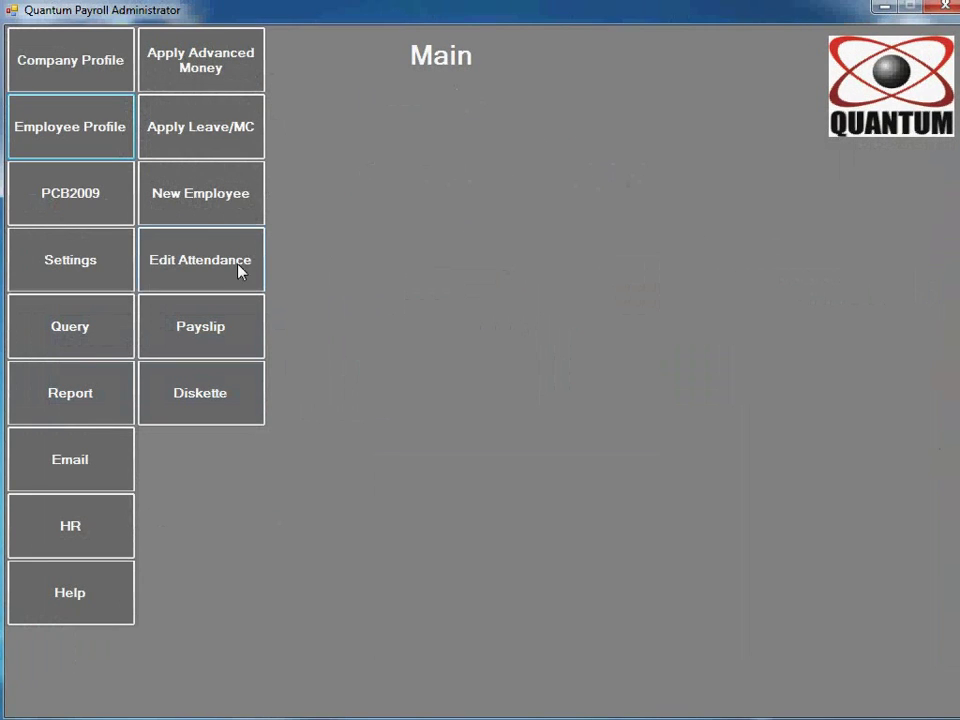
left_click(210, 272)
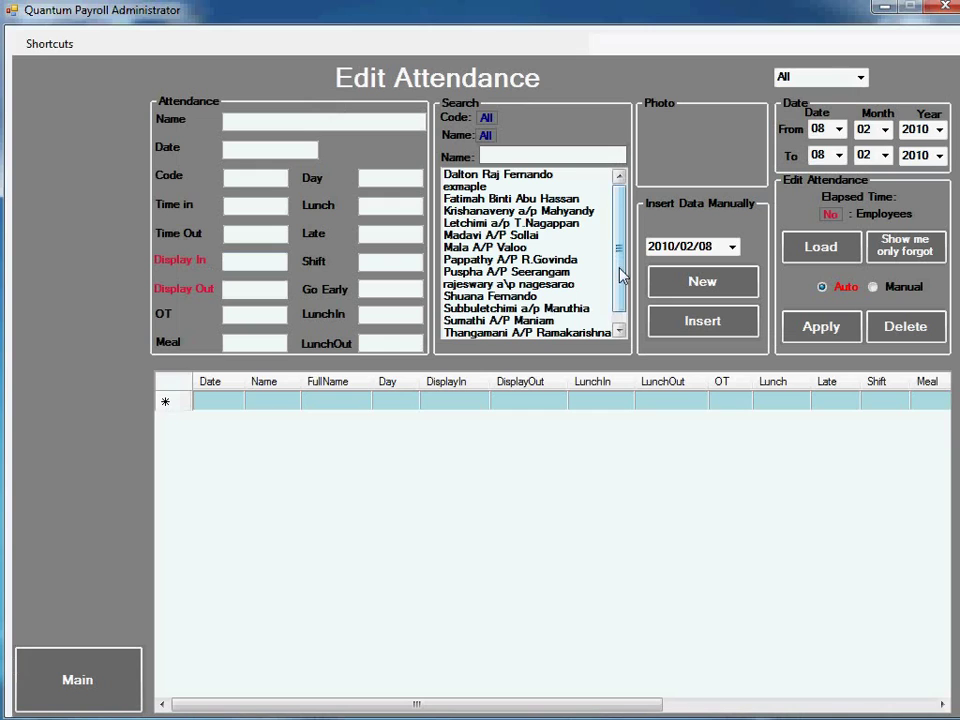
scroll(620, 275, "down", 1)
left_click(508, 332)
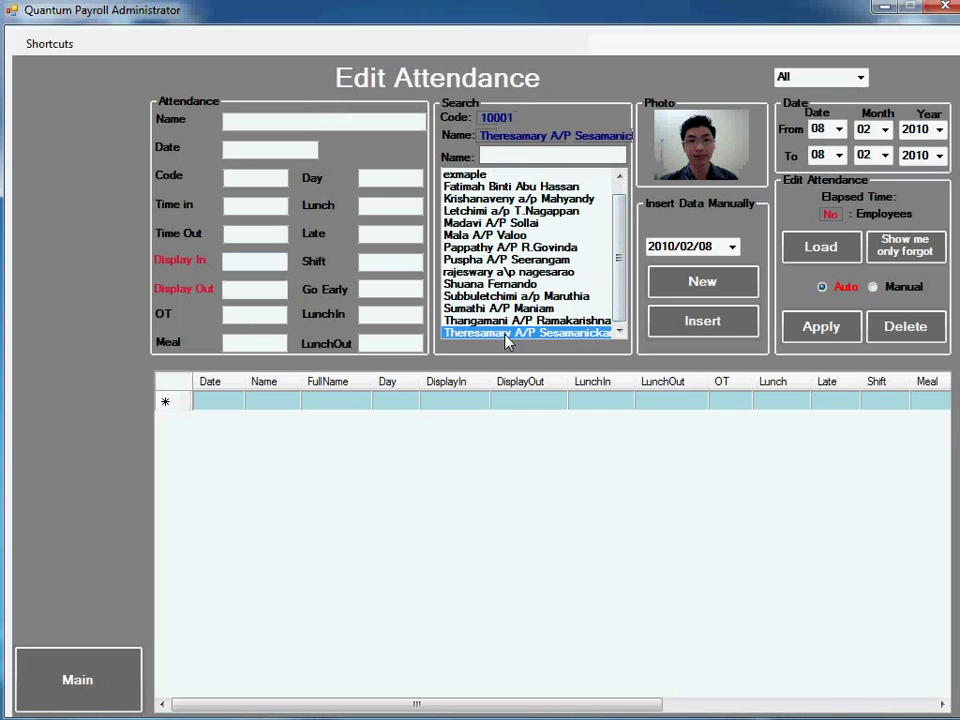
left_click(503, 157)
type("the")
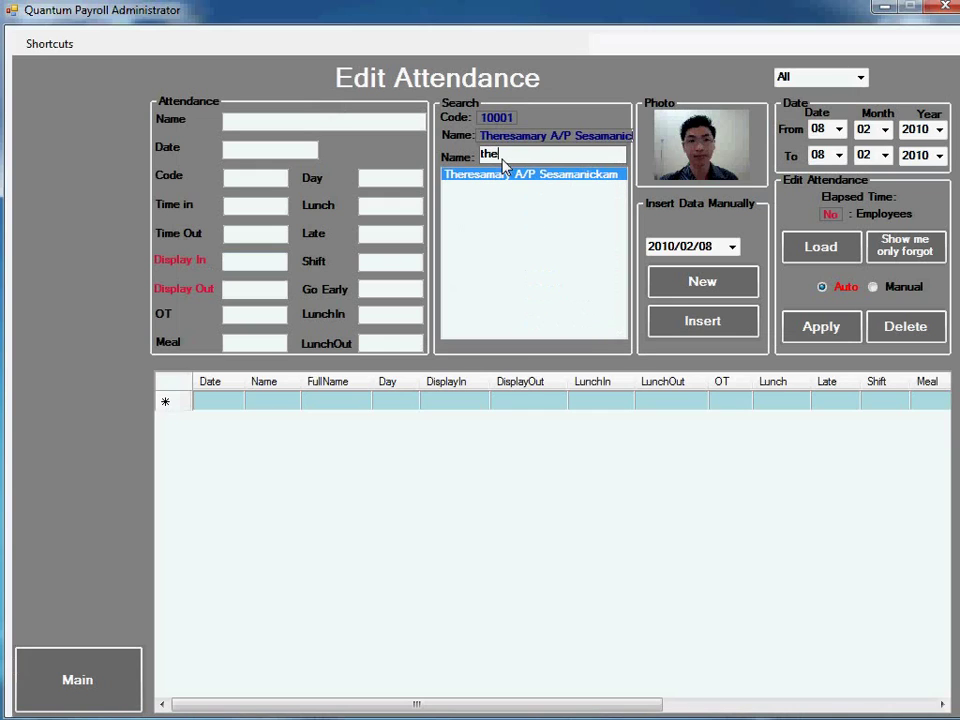
left_click(838, 129)
left_click(818, 146)
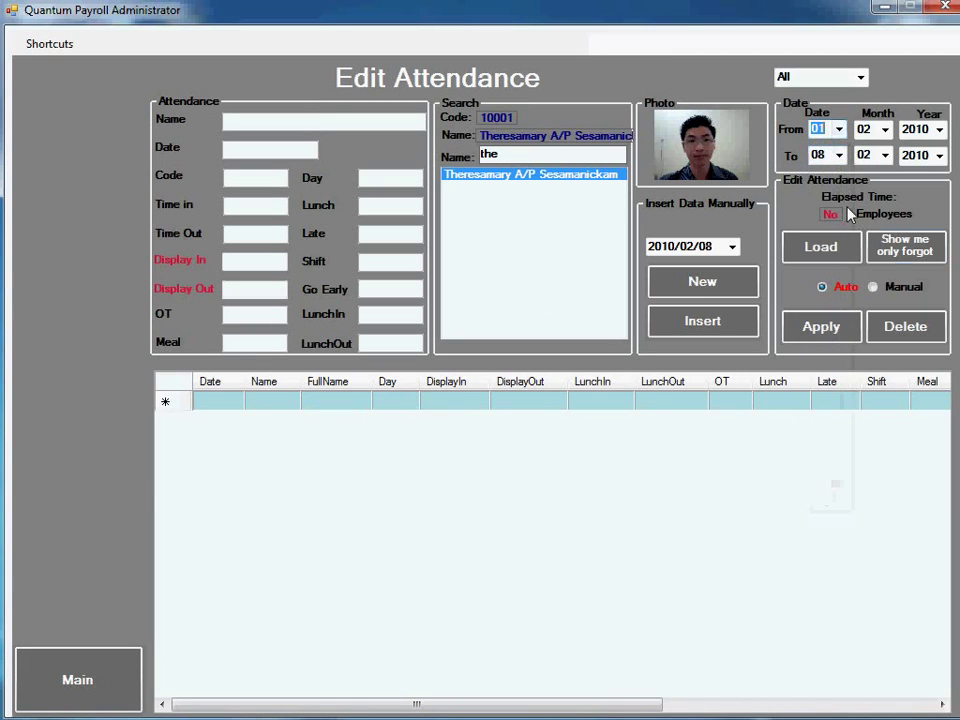
left_click(820, 249)
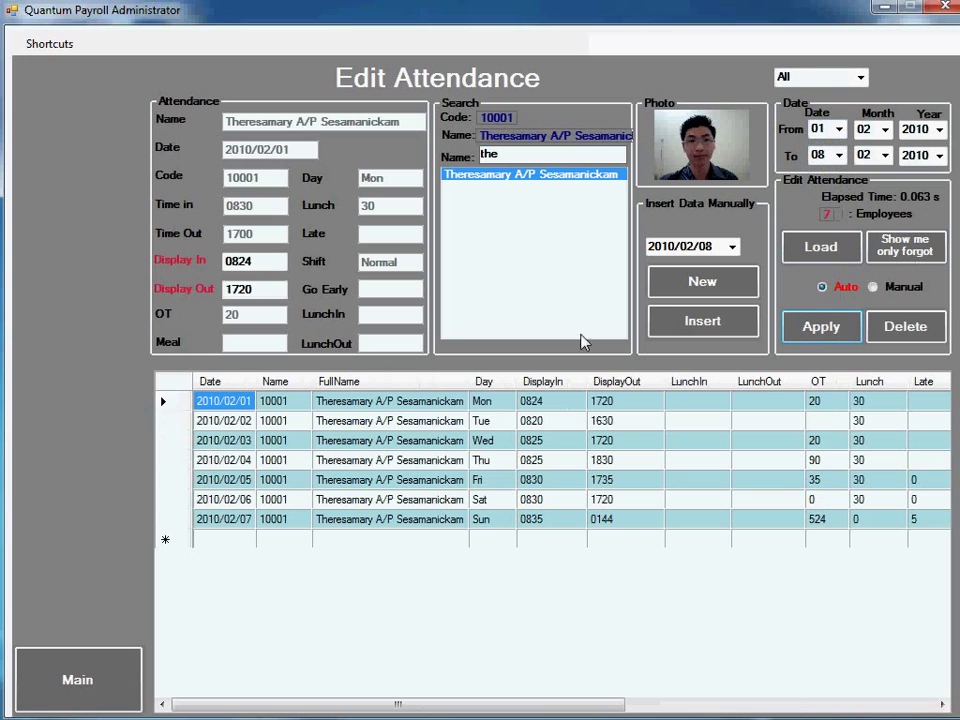
Step: Change Friday 2010/02/05's clock-out to 1740 so overtime recalculates to 40
left_click(172, 502)
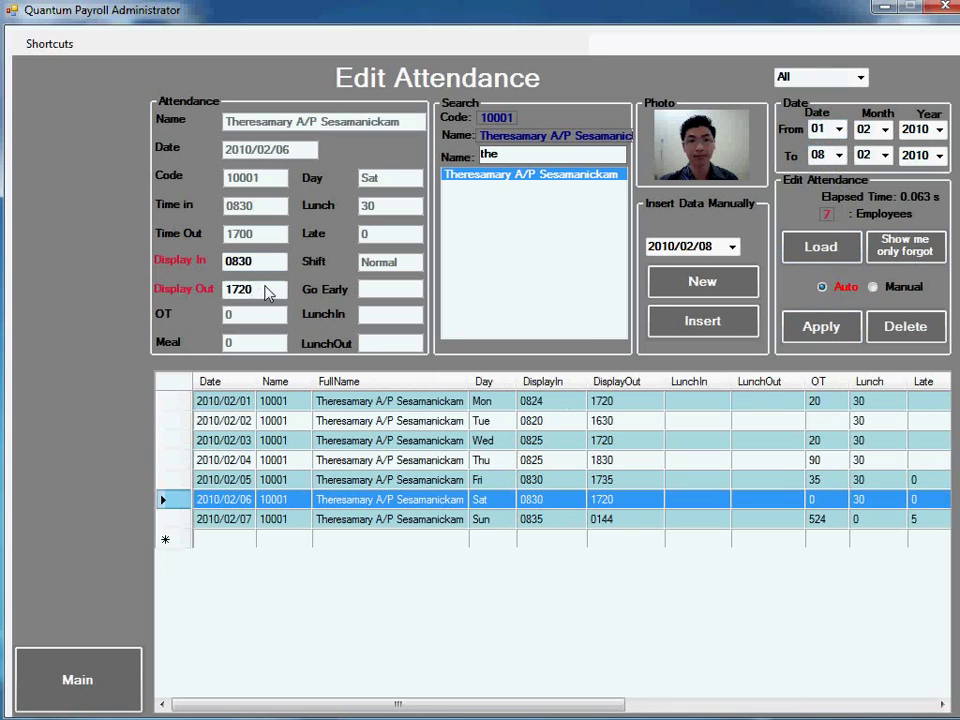
left_click(176, 481)
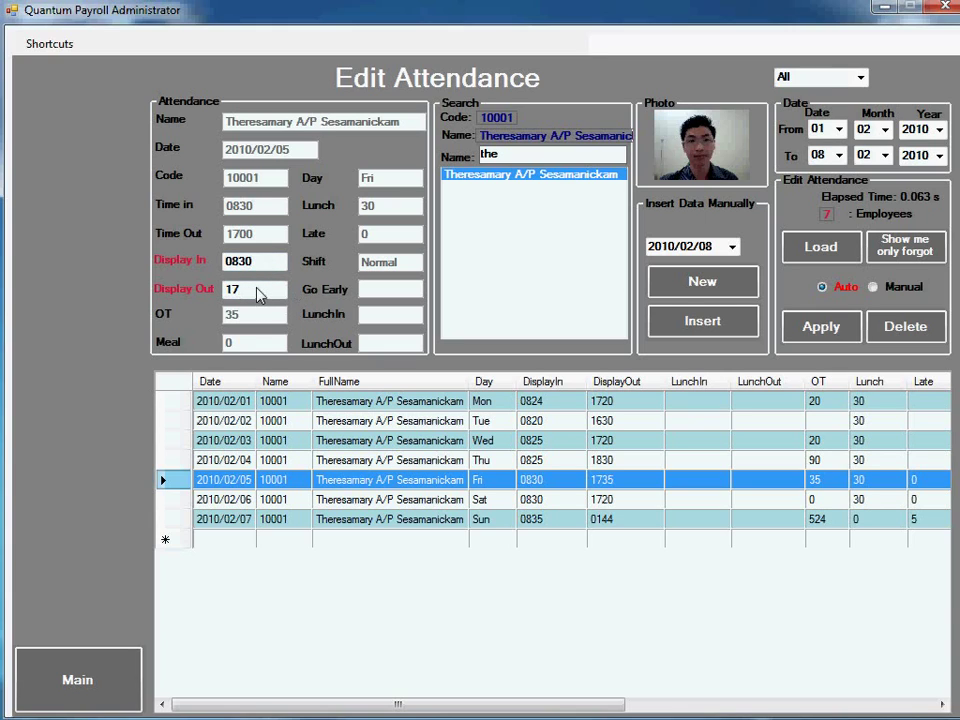
left_click(821, 326)
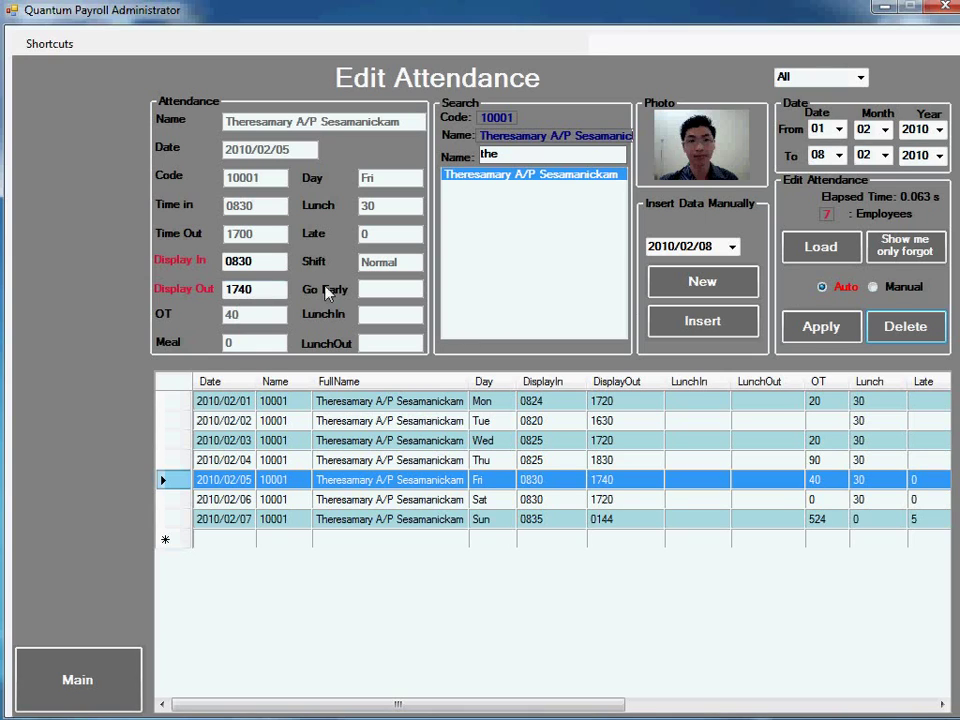
Step: Manually set Friday's Display Out to 1750 and OT to 0, then reapply in Auto for 50 OT
left_click(872, 287)
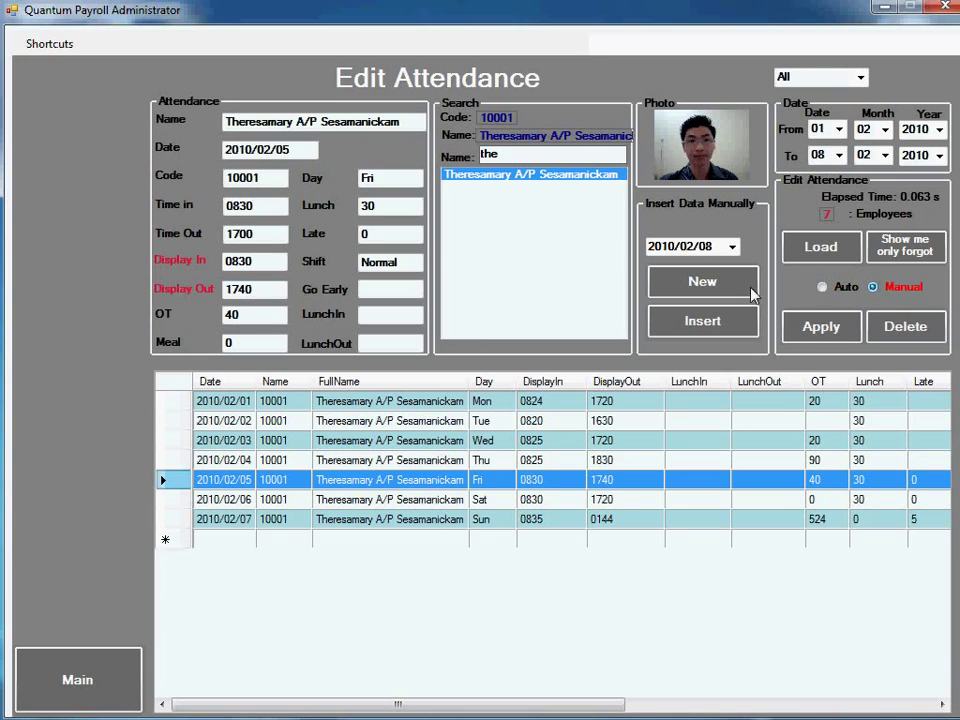
left_click(253, 291)
key("BackSpace")
key("BackSpace")
type("50")
left_click(835, 327)
type("0")
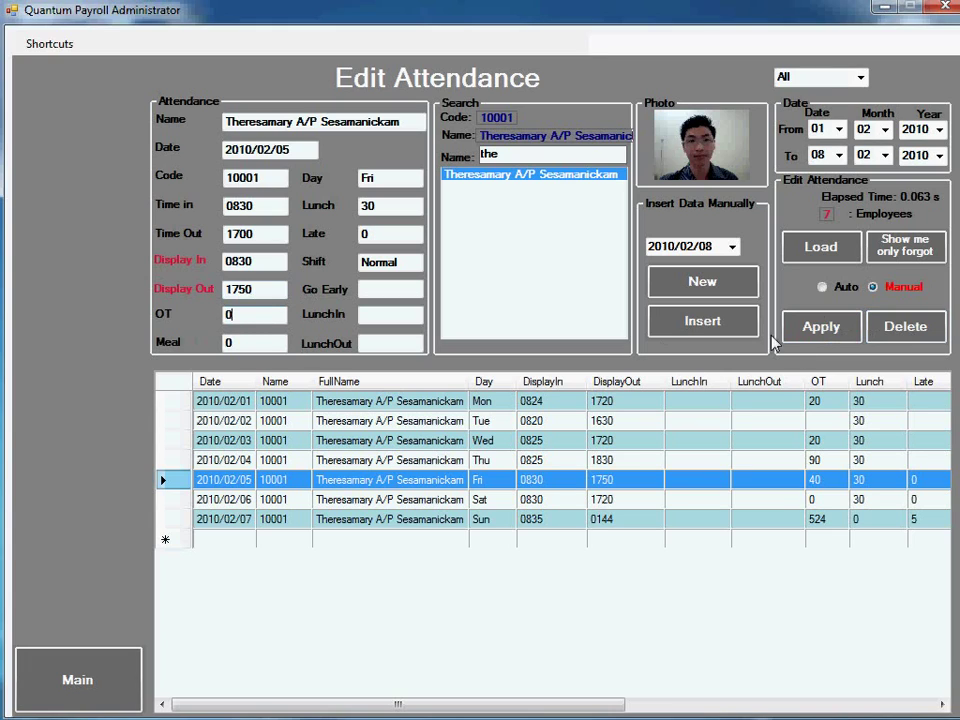
left_click(820, 326)
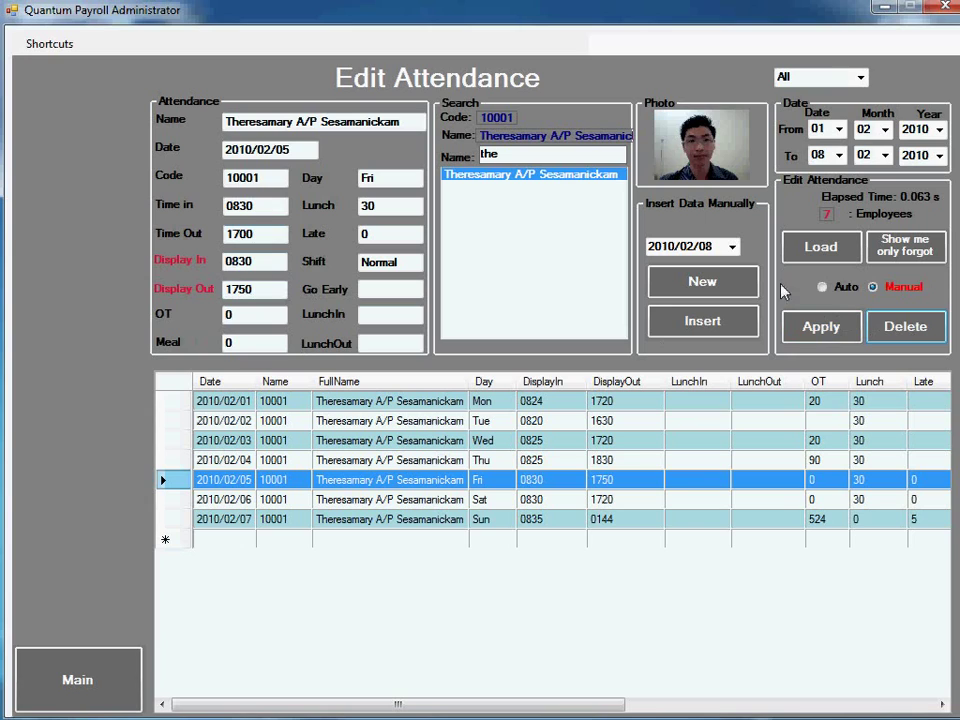
left_click(822, 286)
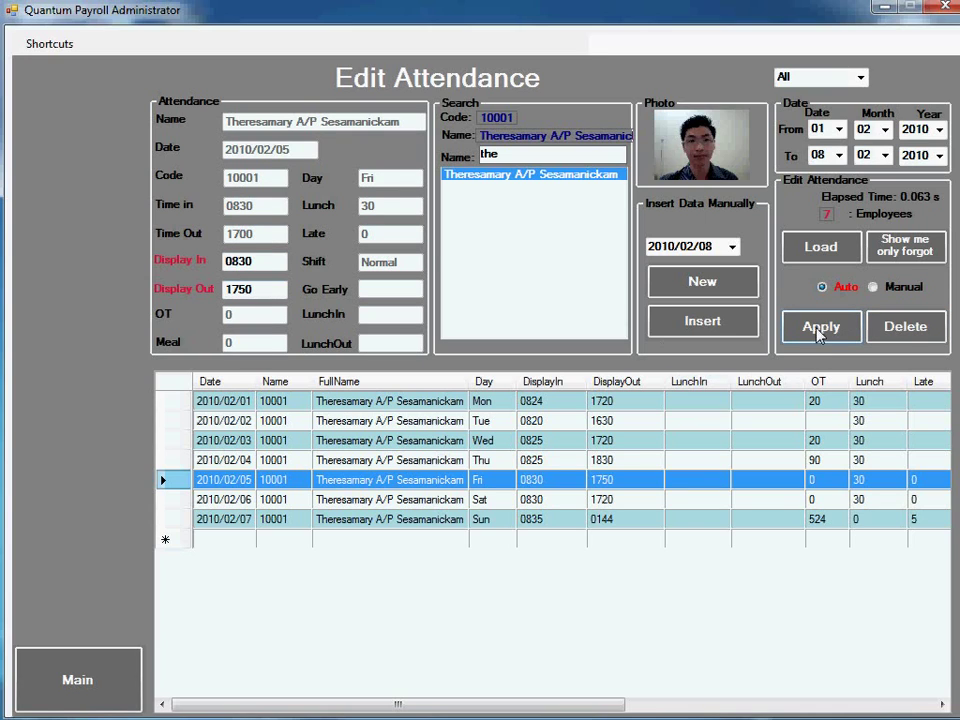
left_click(823, 326)
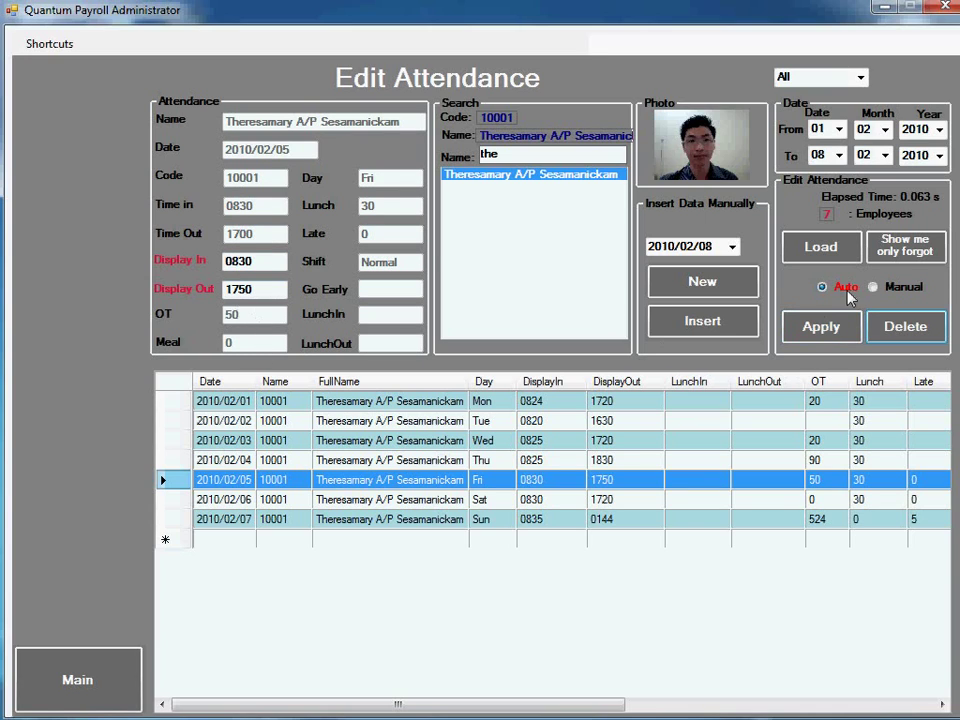
Step: Record a 50 RM advance dated 2010/02/08 for the selected employee
left_click(70, 684)
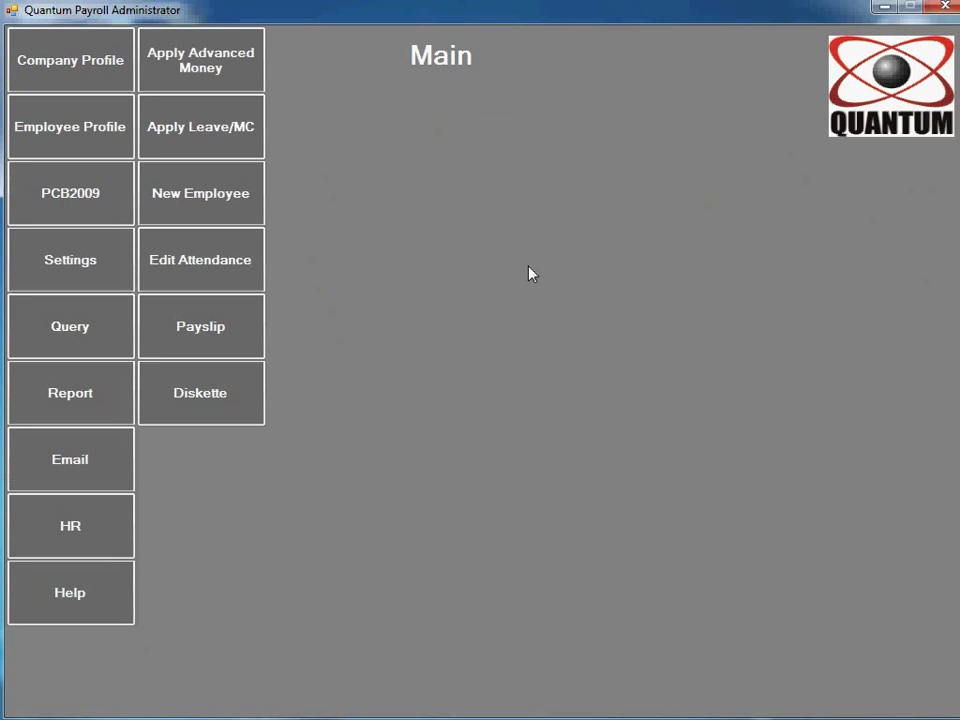
left_click(208, 60)
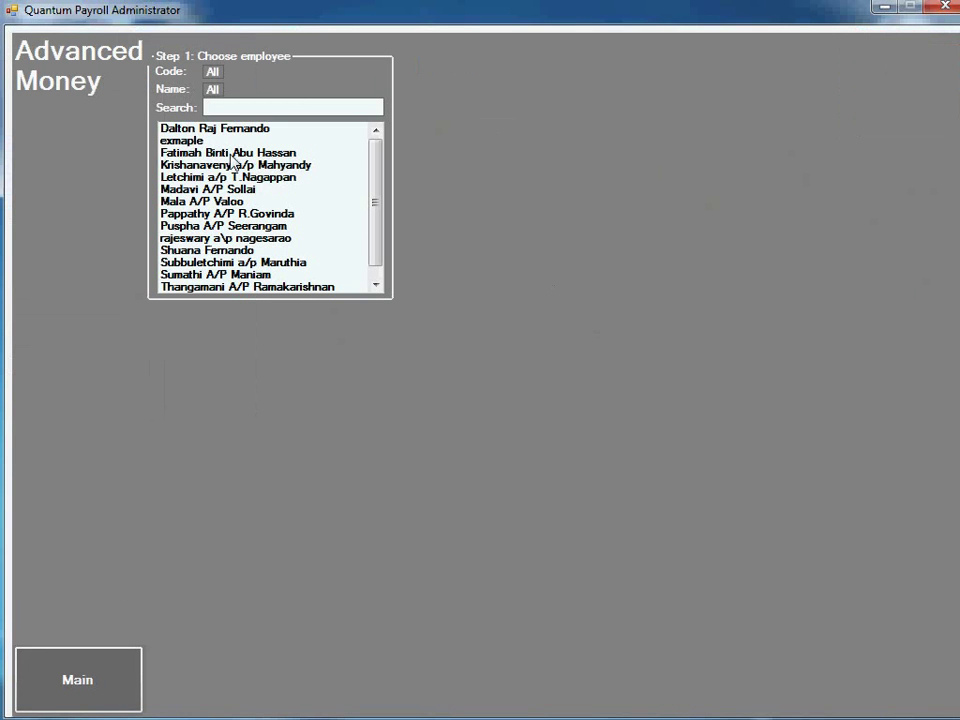
left_click(232, 154)
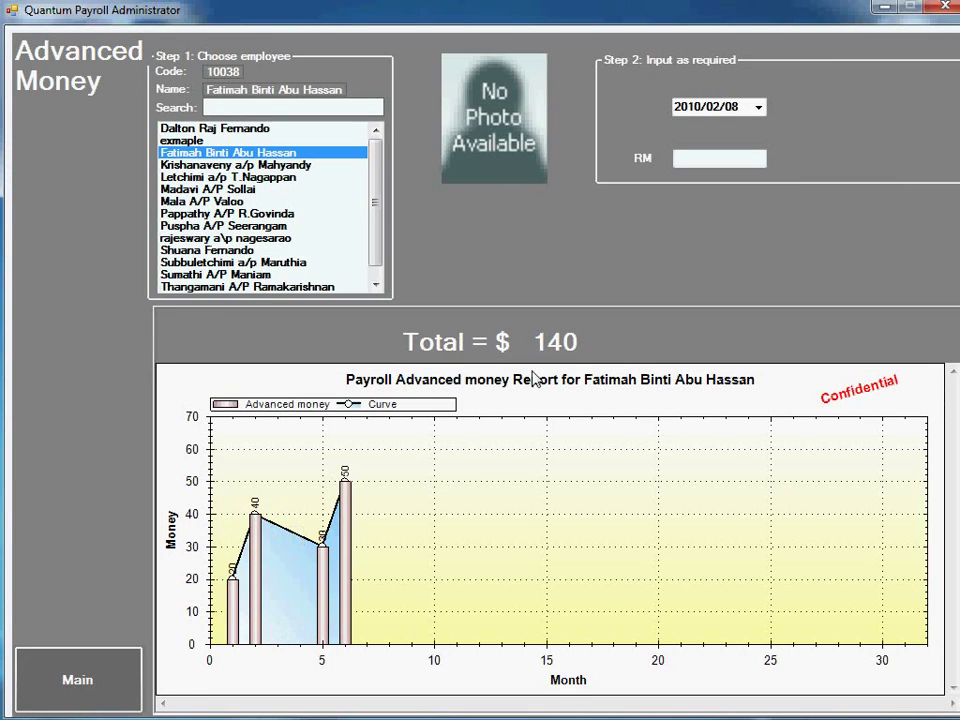
left_click(760, 108)
left_click(694, 162)
left_click(697, 160)
type("50")
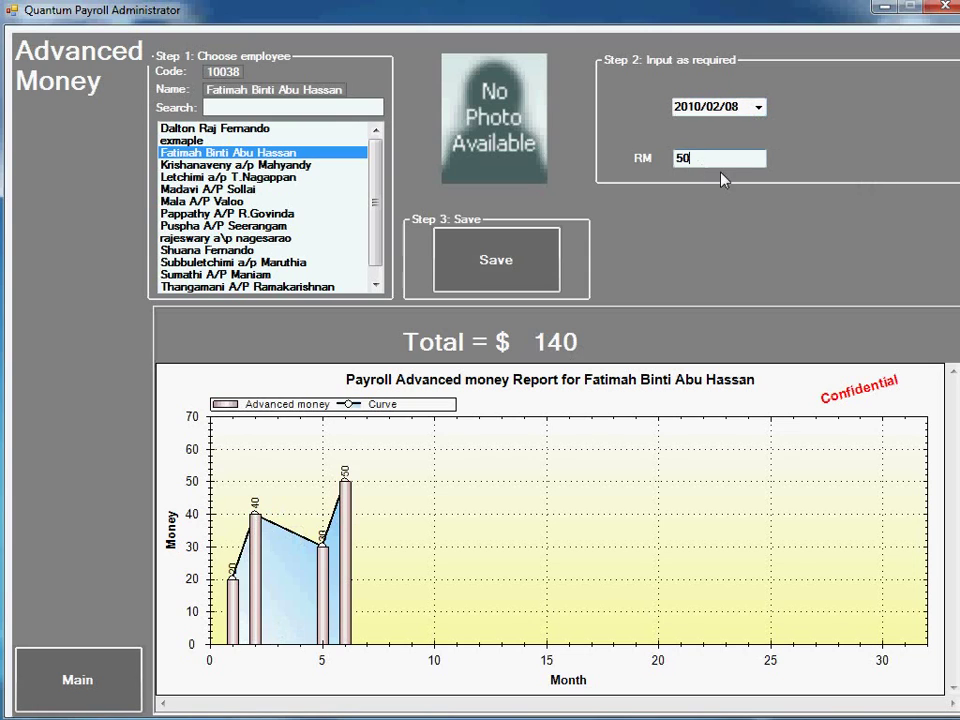
left_click(509, 272)
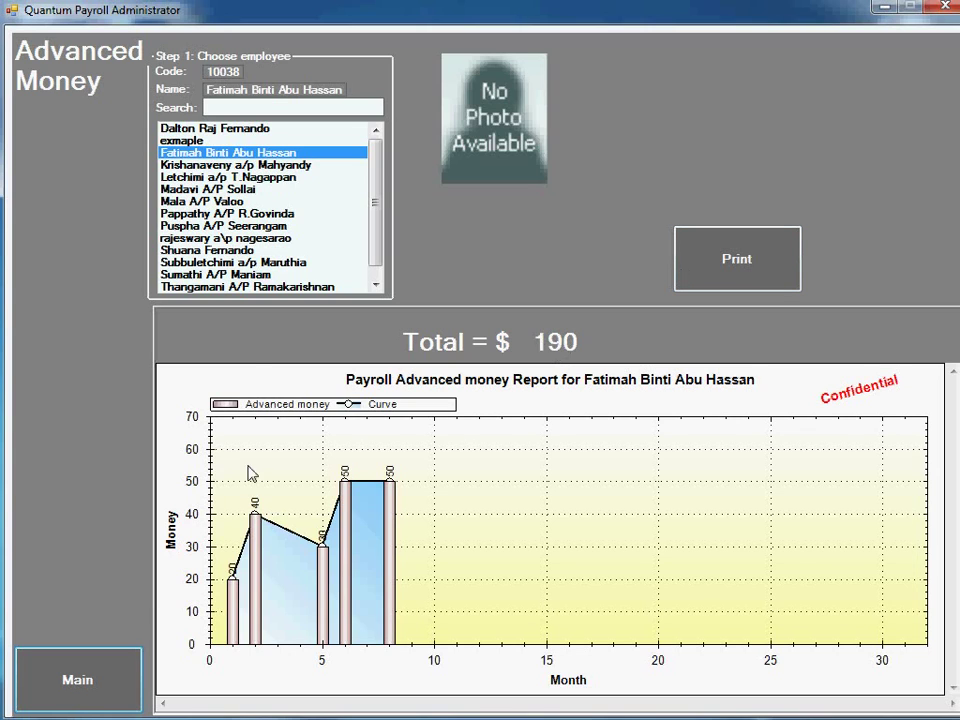
Step: Check two other employees' advances, then return to the main menu
left_click(245, 204)
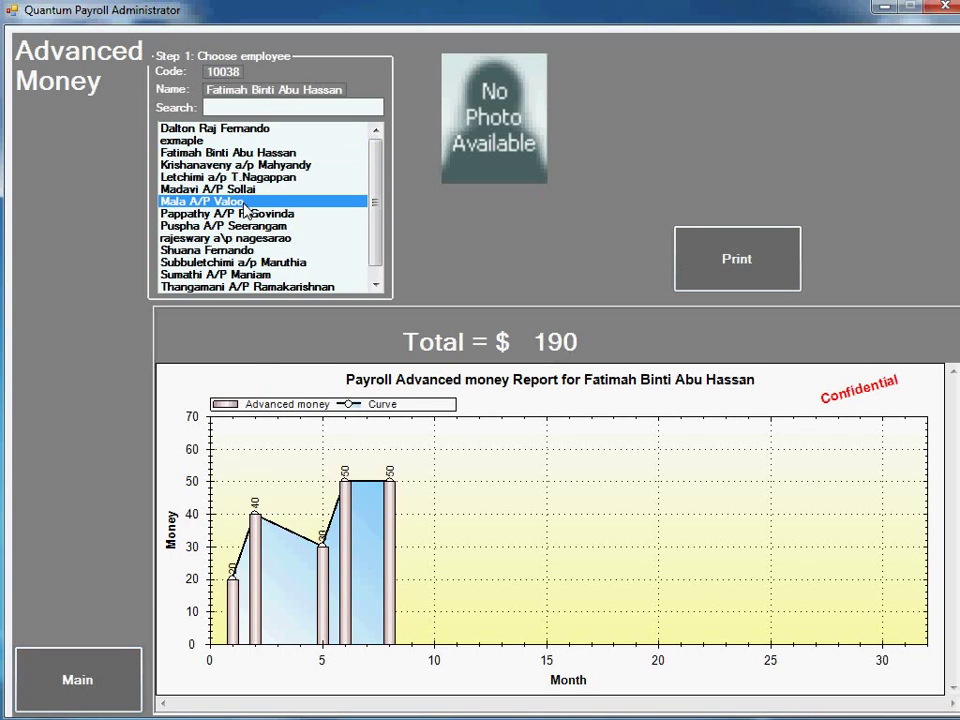
left_click(240, 226)
left_click(73, 678)
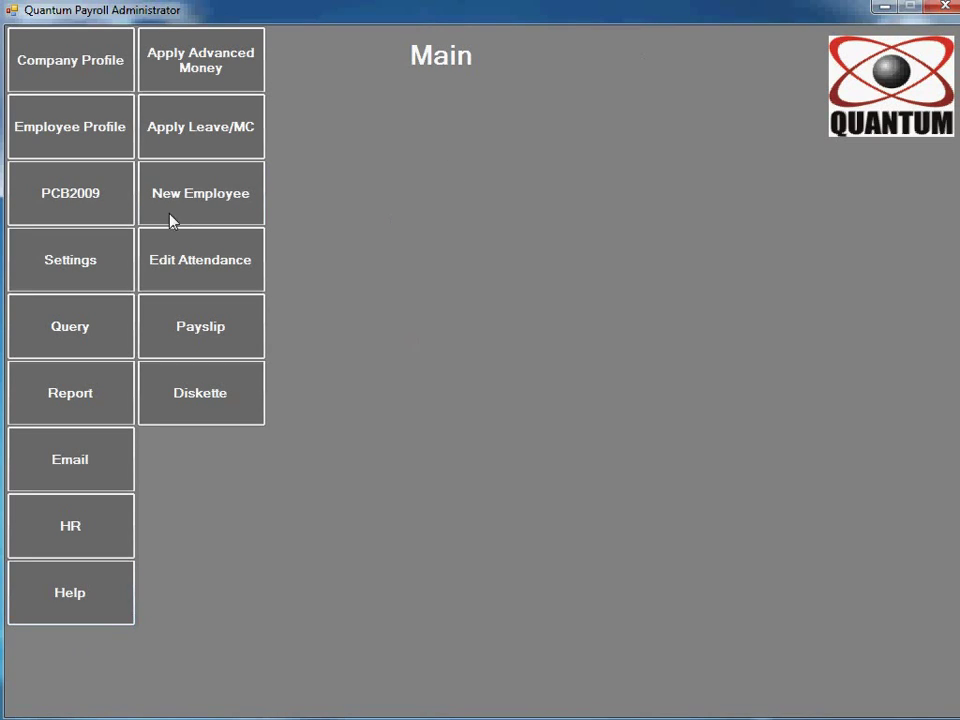
Step: Start a new employee with status Active, Group A, country Malaysia and birth date 2010/02/08
left_click(212, 197)
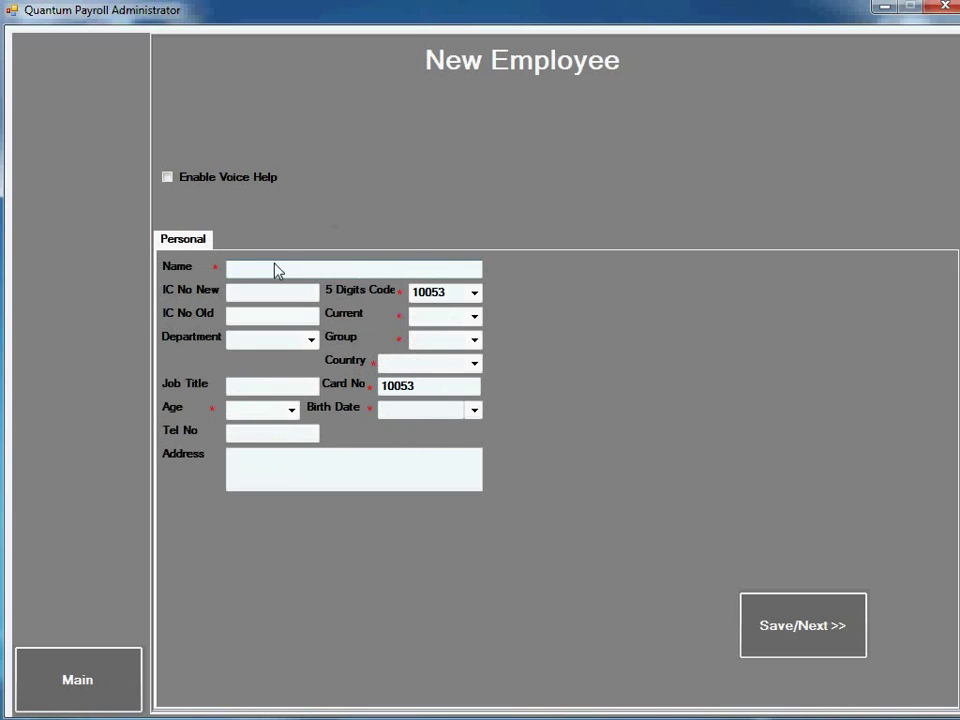
type("example employee")
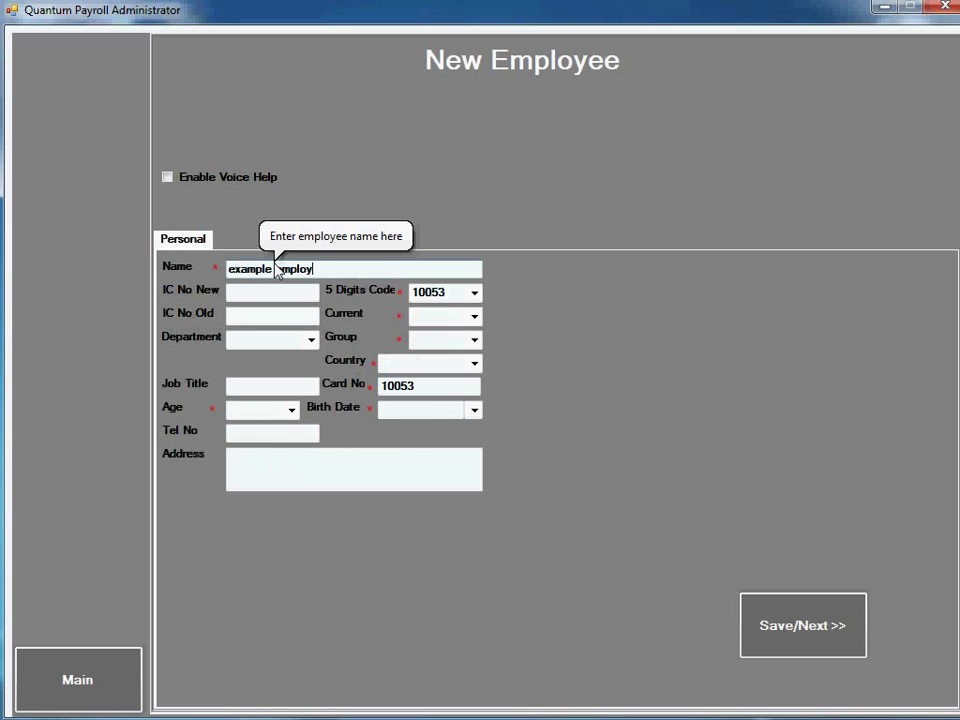
left_click(475, 318)
left_click(465, 334)
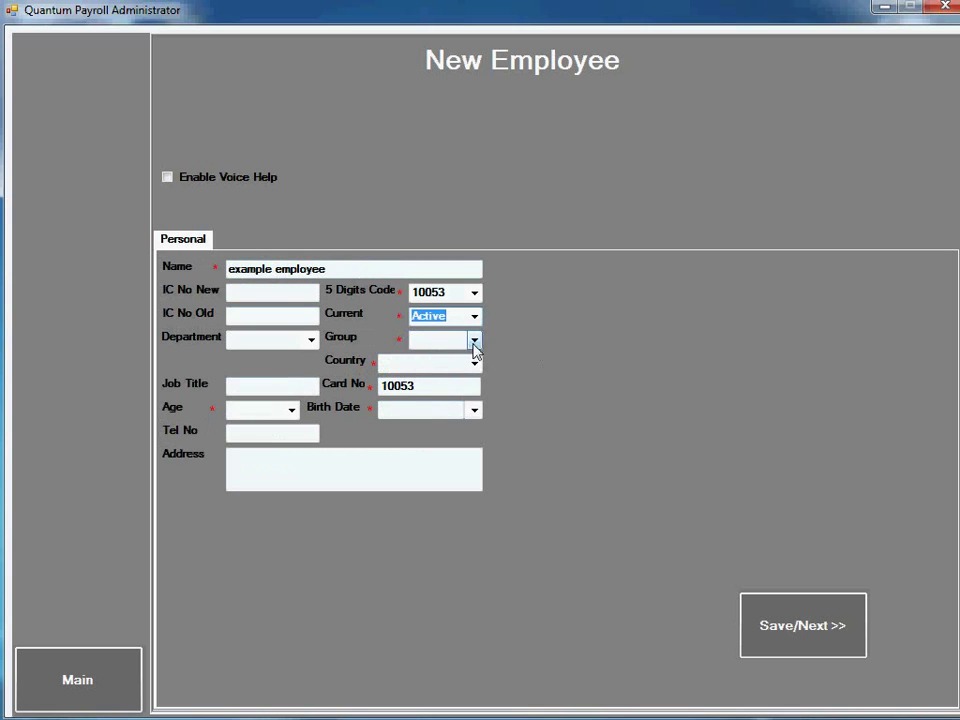
left_click(475, 341)
left_click(452, 359)
left_click(475, 363)
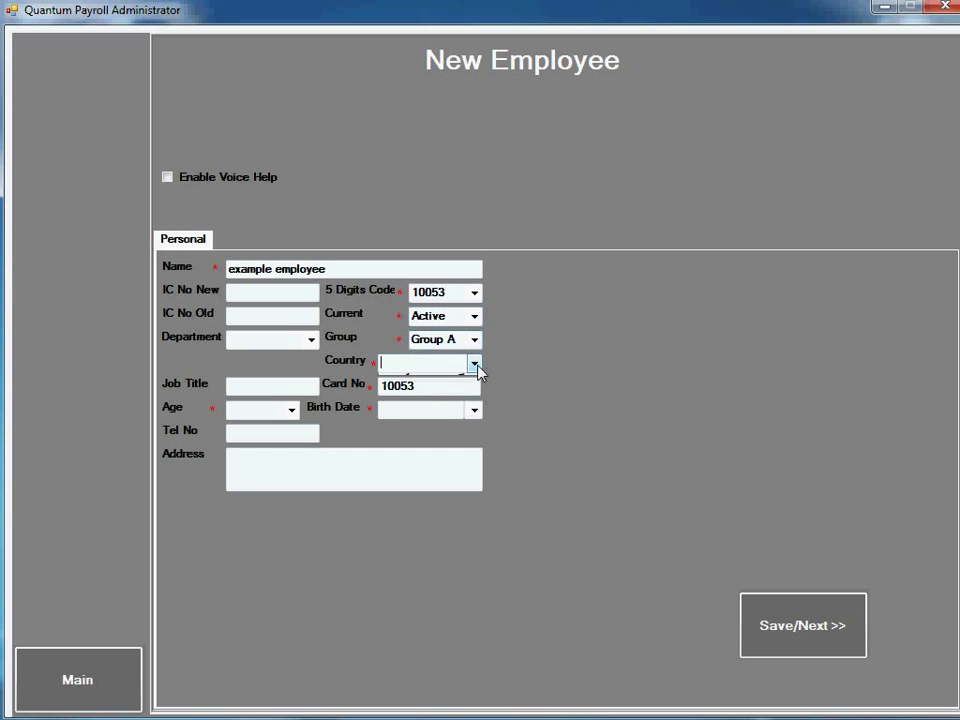
left_click(405, 376)
left_click(475, 409)
left_click(475, 410)
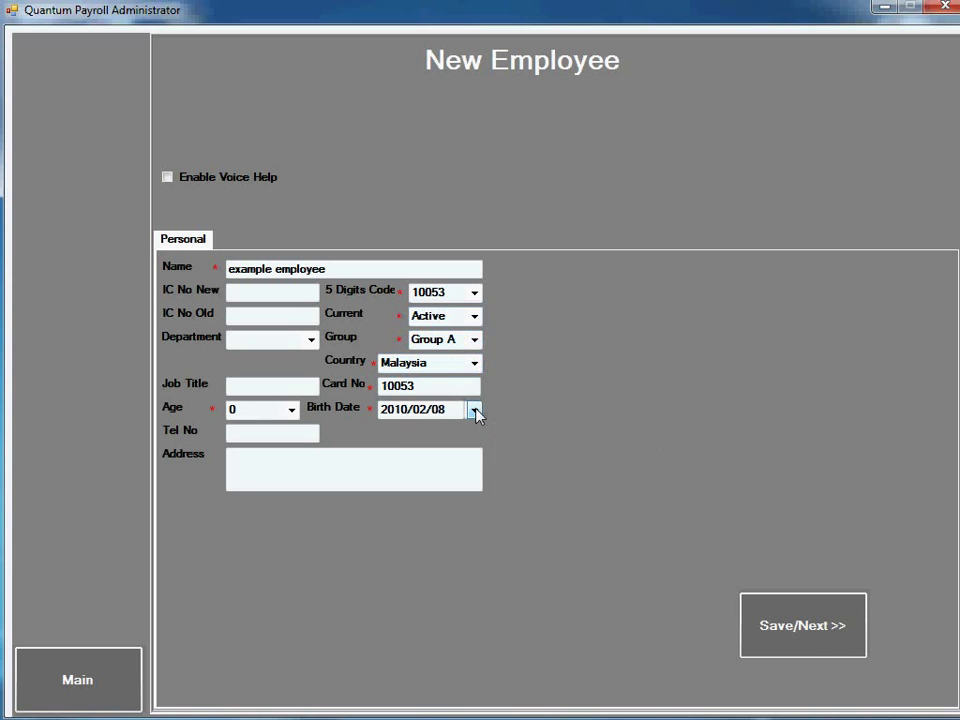
Step: Save the personal details and set the commencement date to 2010/02/08
left_click(810, 634)
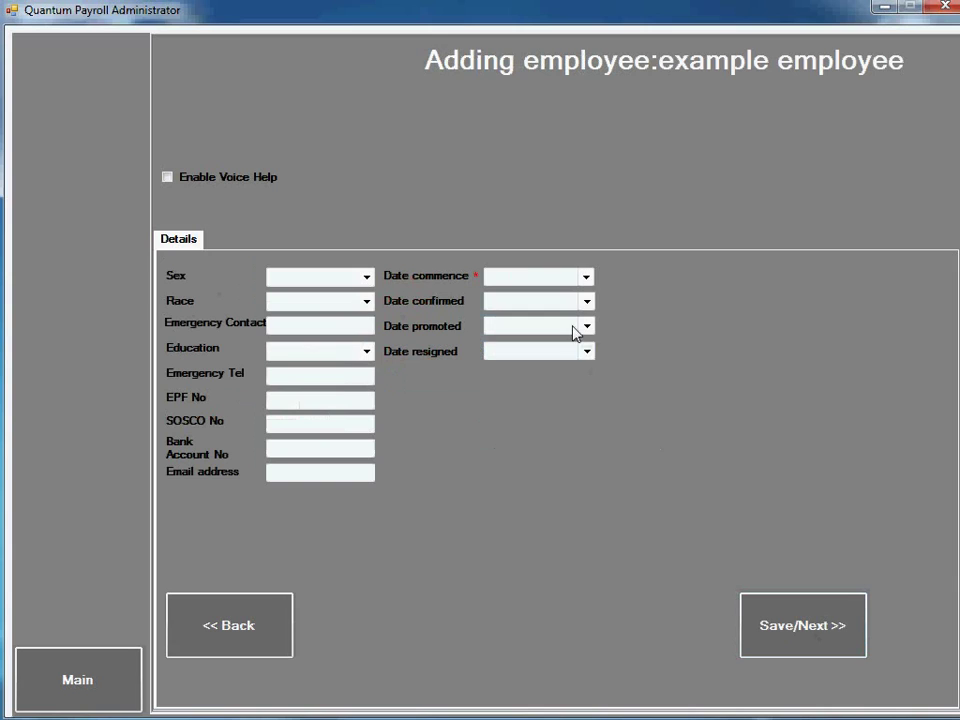
left_click(588, 277)
left_click(700, 436)
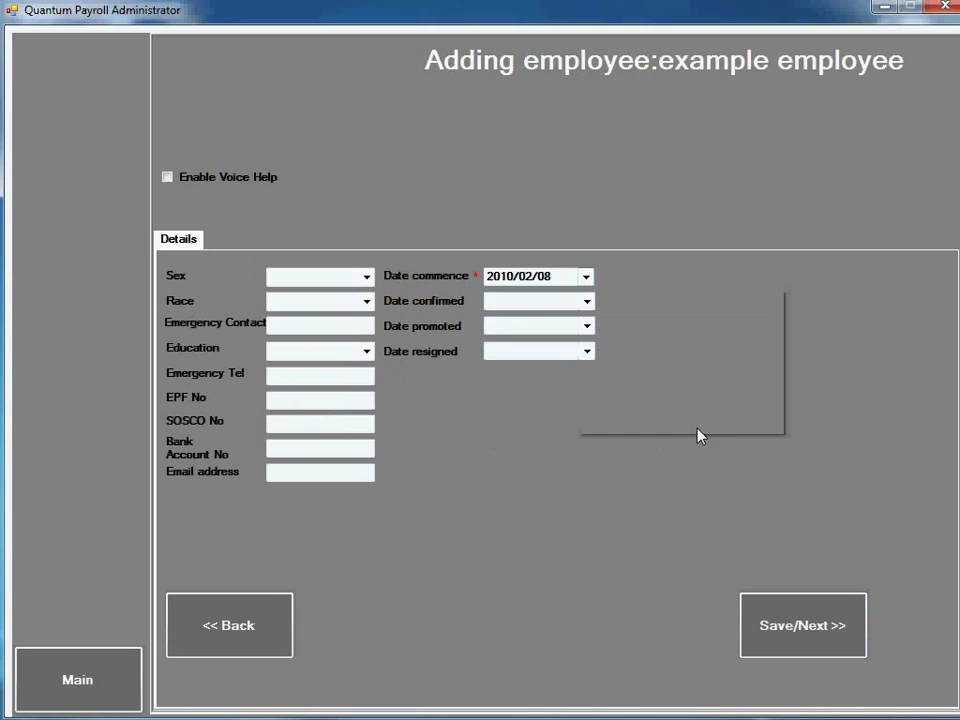
Step: Set pay status to Hourly at 5 per hour with default working days and OT rates
left_click(782, 641)
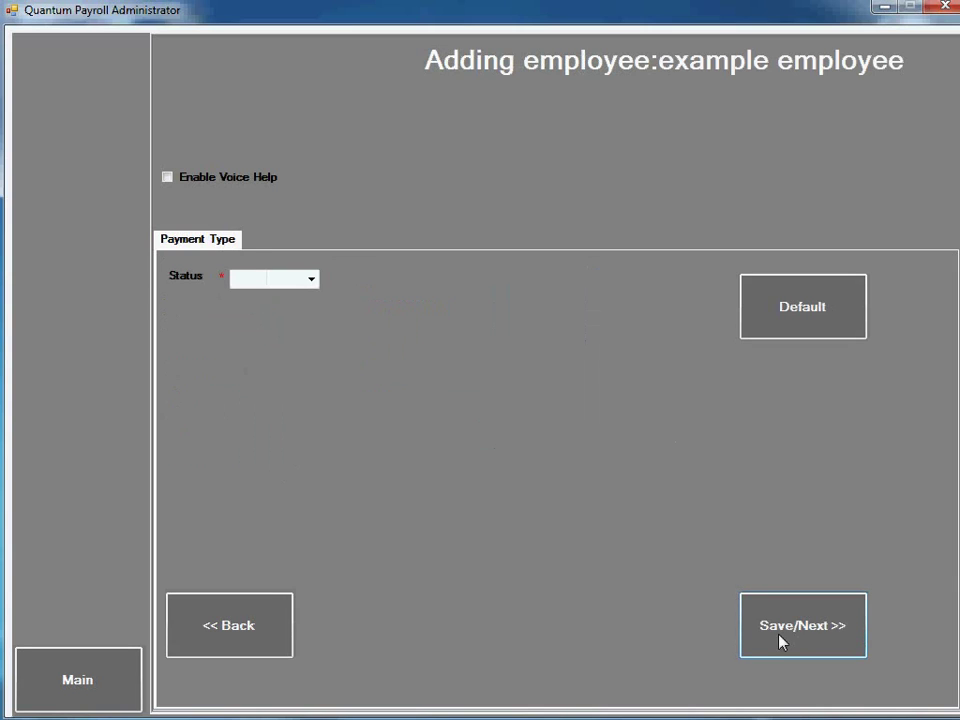
left_click(311, 281)
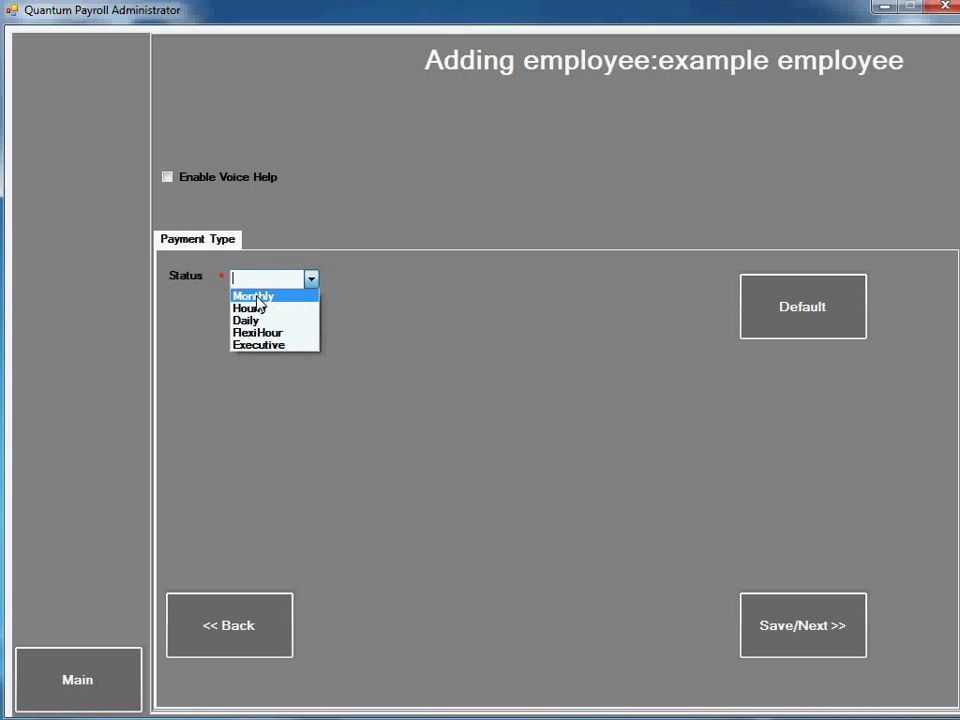
left_click(258, 297)
left_click(309, 281)
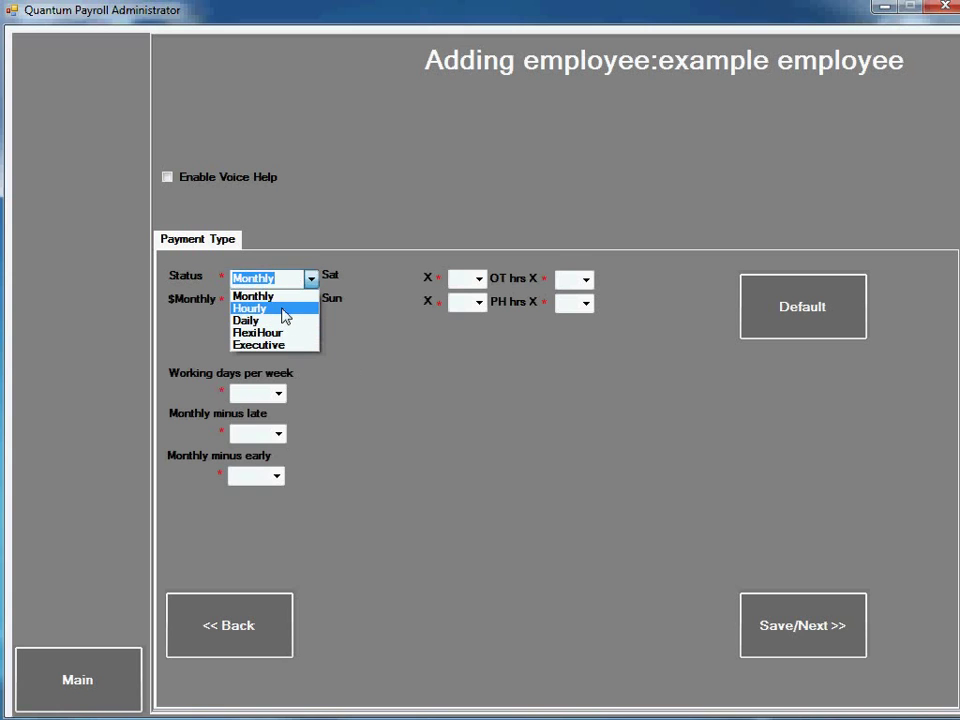
left_click(280, 345)
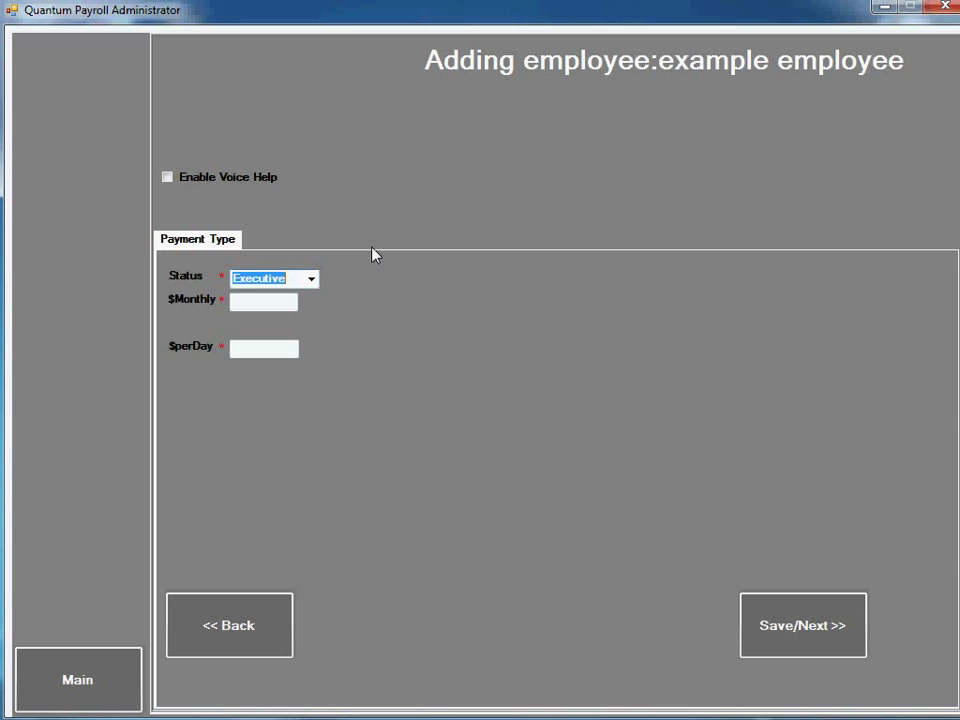
left_click(312, 280)
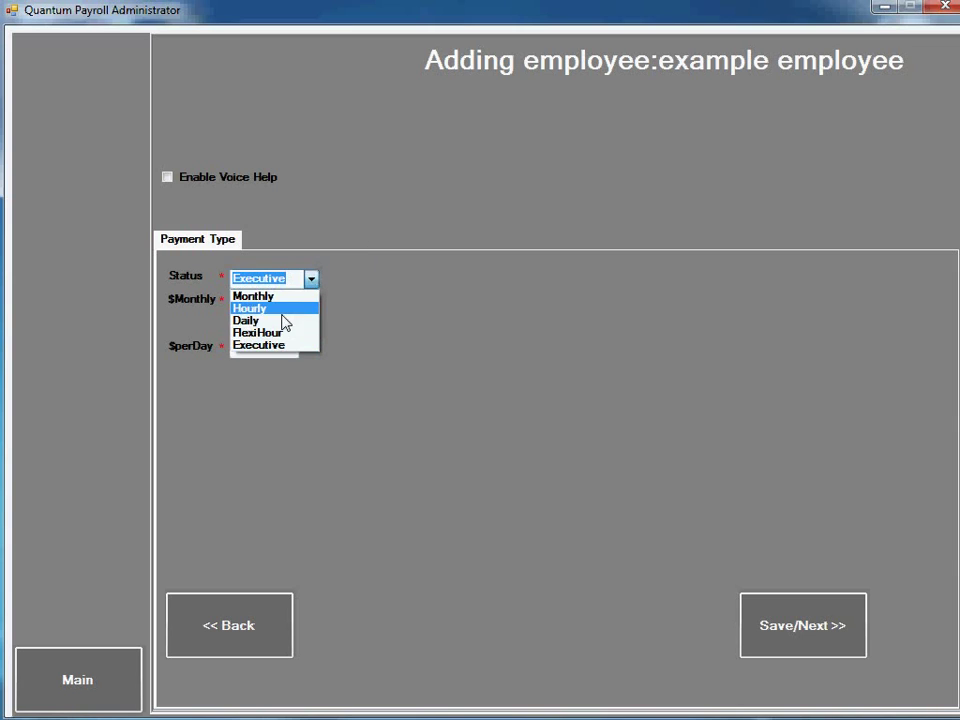
left_click(283, 310)
left_click(258, 328)
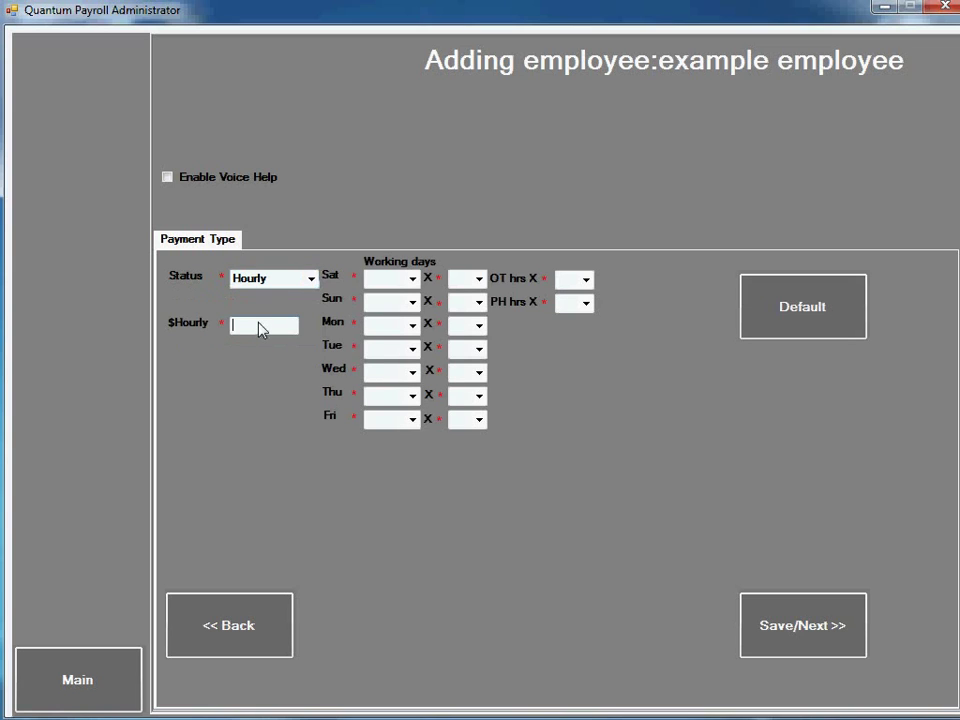
type("5")
left_click(773, 305)
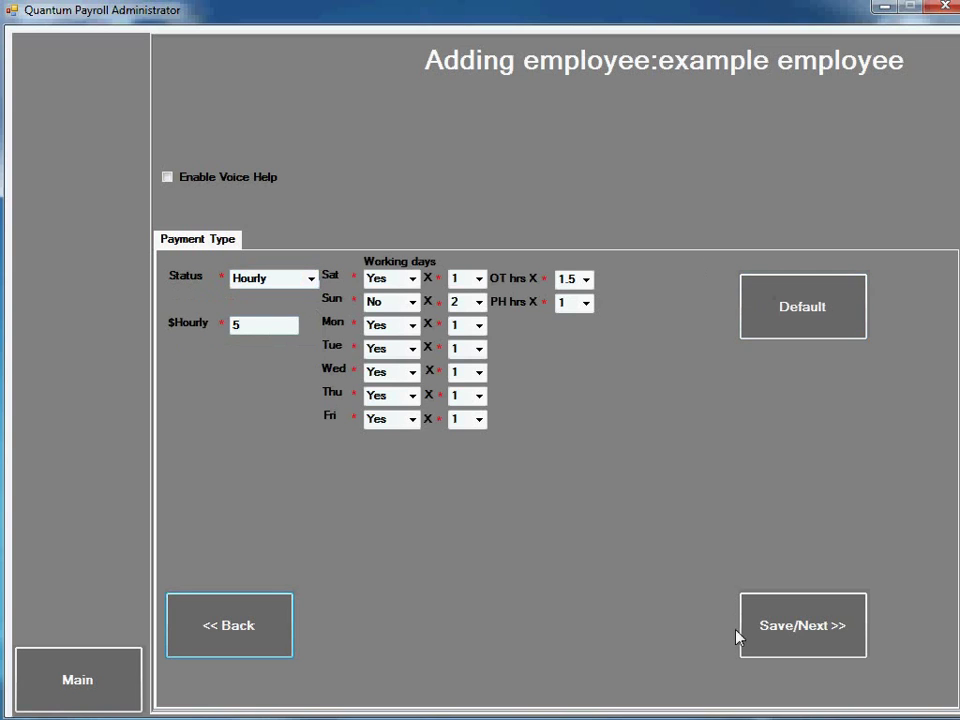
Step: Apply default leave entitlements with a yearly increment of 1
left_click(767, 626)
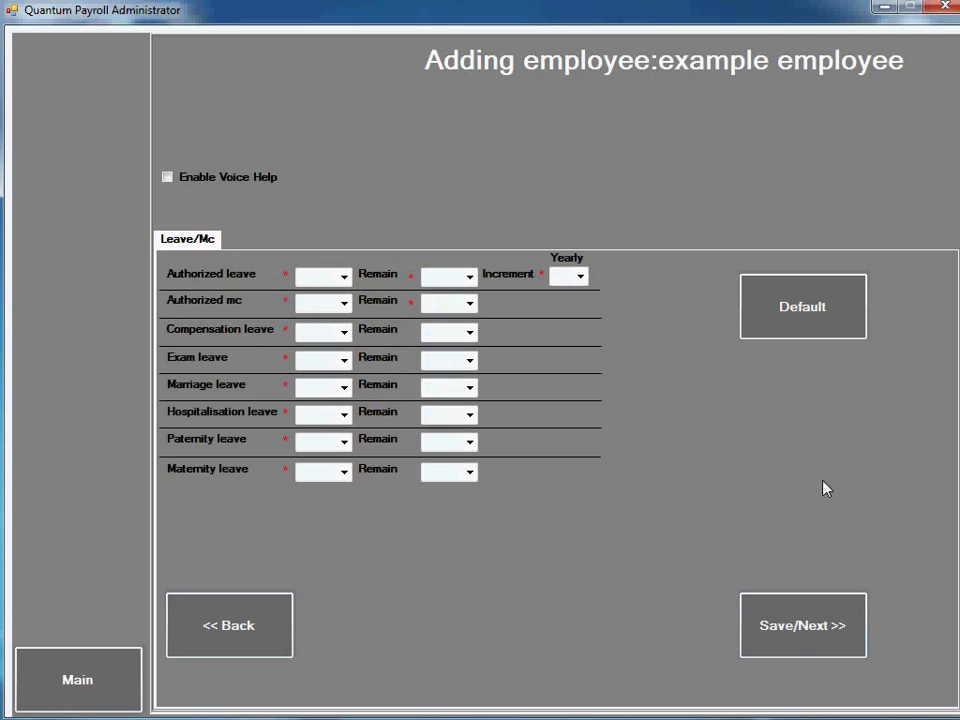
left_click(806, 322)
left_click(580, 277)
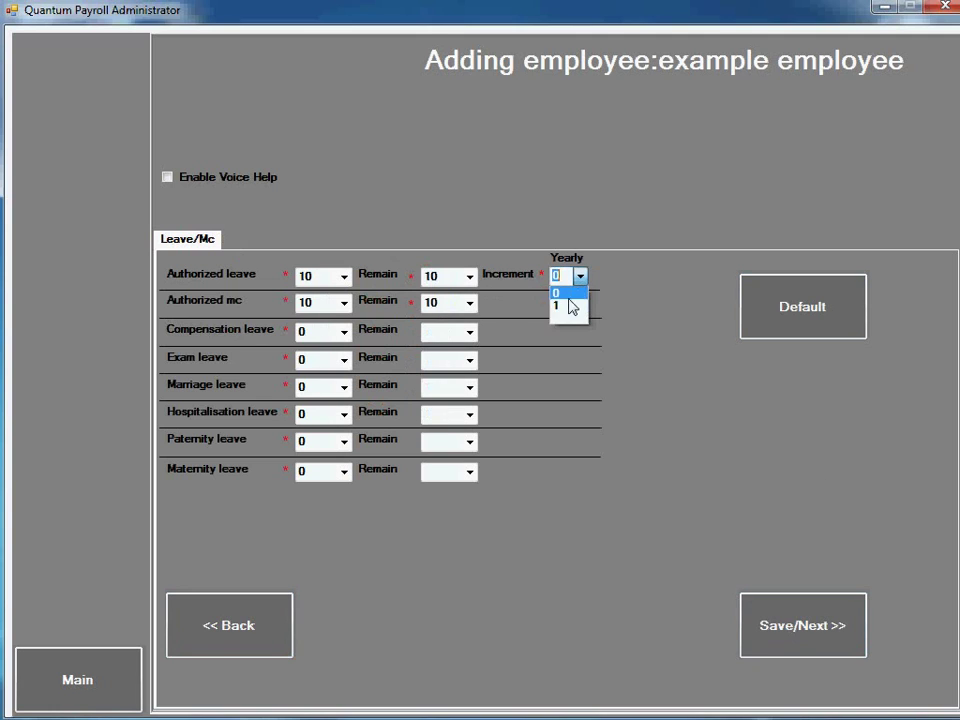
left_click(566, 306)
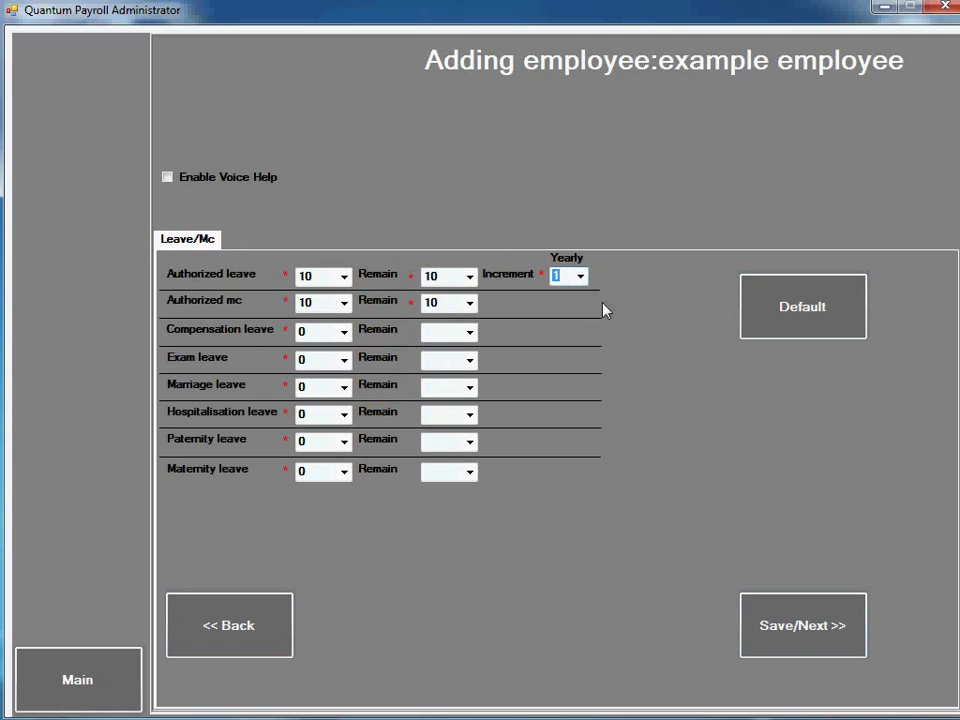
left_click(774, 628)
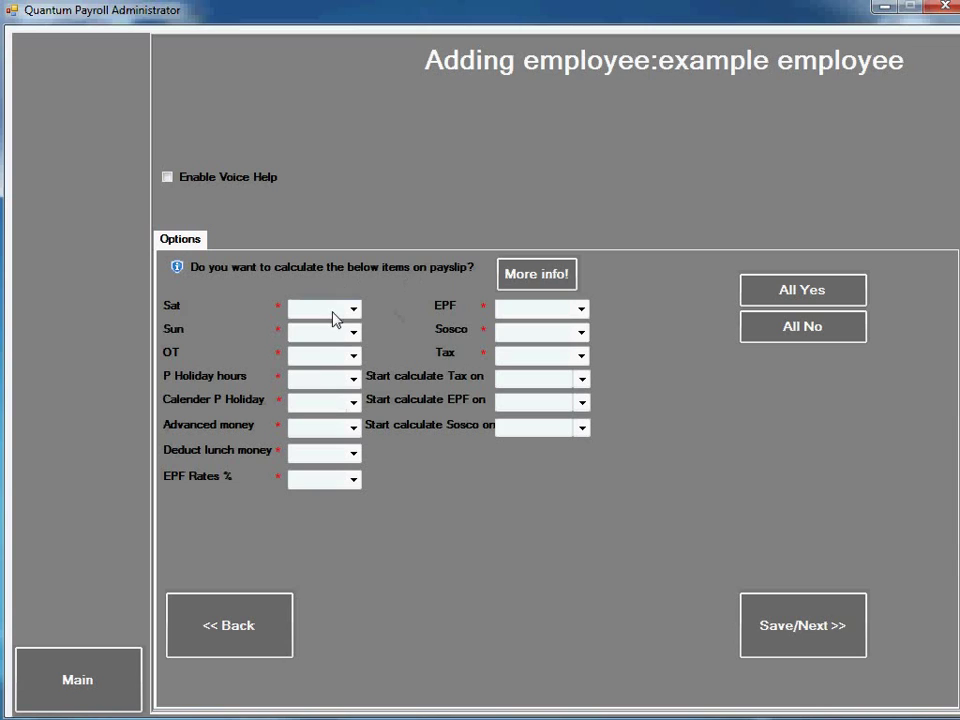
Step: Turn all payslip items on, set EPF rate to 8, then set EPF, Sosco and Tax to No
left_click(752, 289)
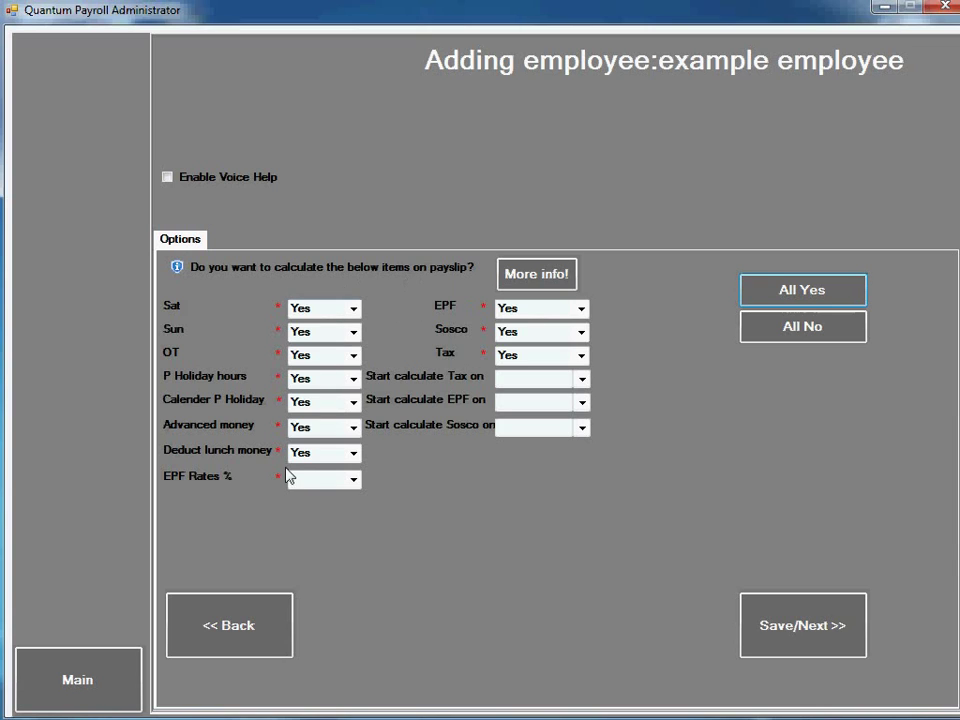
left_click(354, 485)
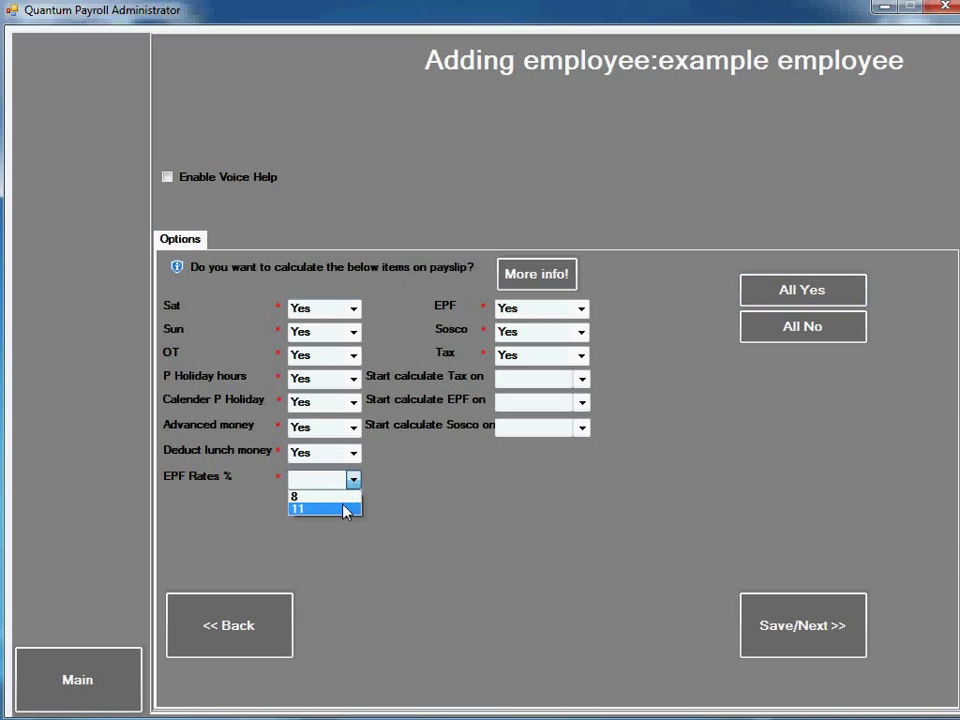
left_click(340, 496)
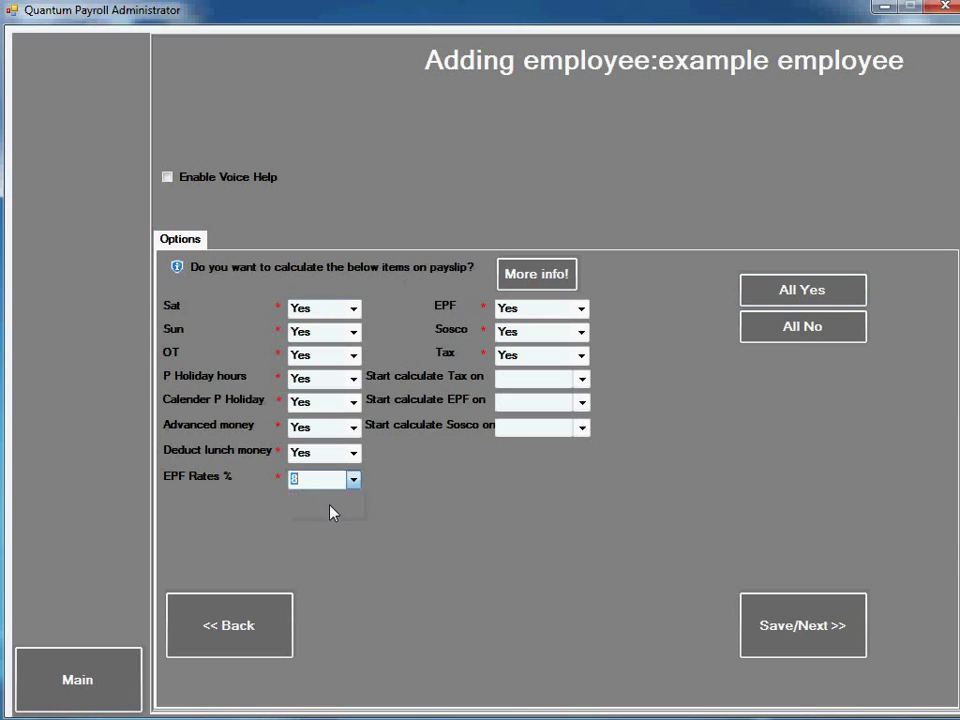
left_click(580, 312)
left_click(580, 337)
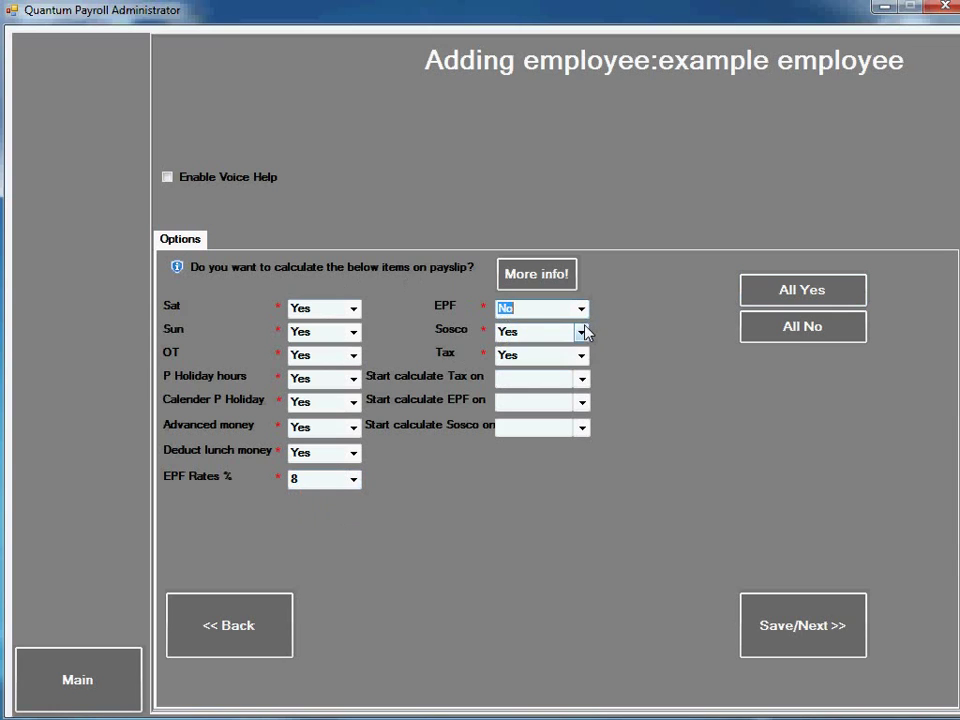
left_click(581, 332)
left_click(568, 357)
left_click(581, 355)
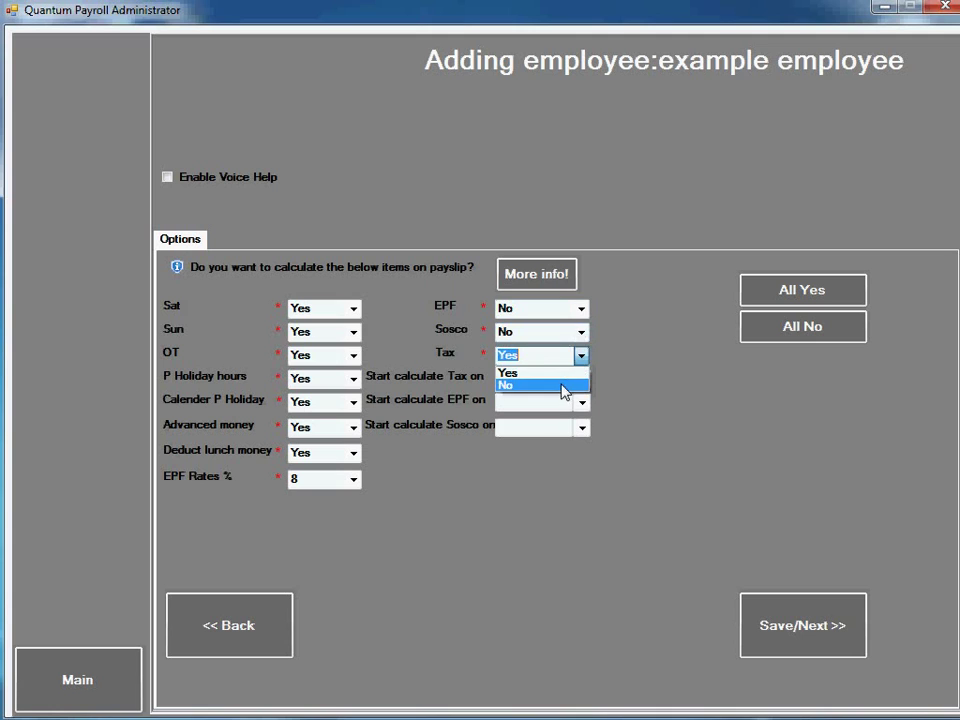
left_click(564, 389)
Step: Leave the tax start date blank and set EPF and Sosco start dates to 2010/02/08
left_click(581, 379)
left_click(581, 379)
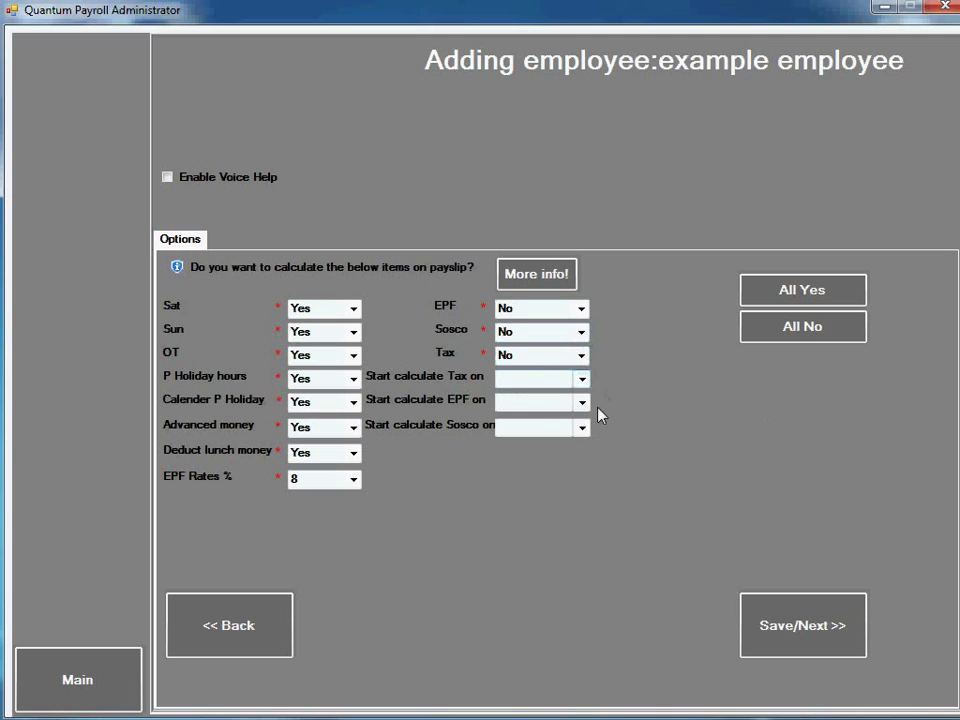
left_click(581, 379)
left_click(678, 483)
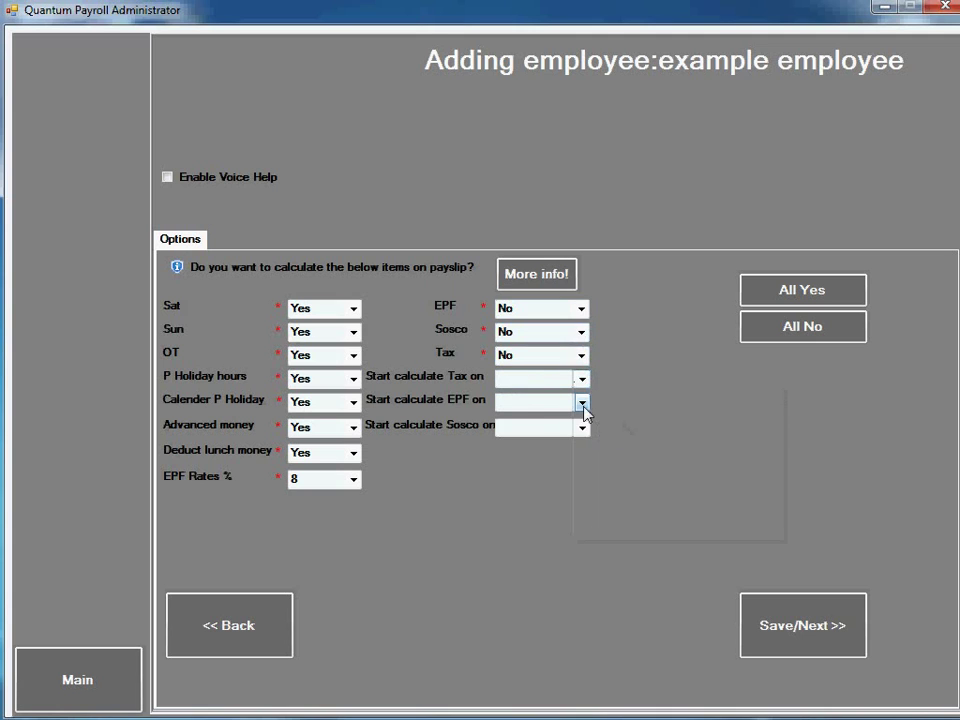
left_click(581, 402)
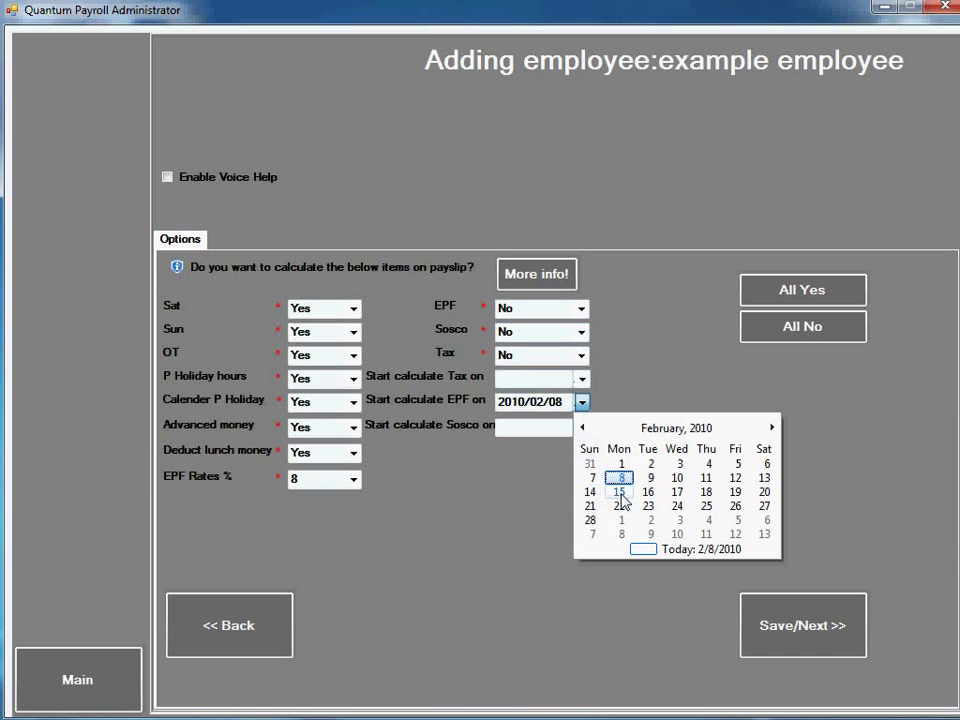
left_click(583, 428)
left_click(584, 429)
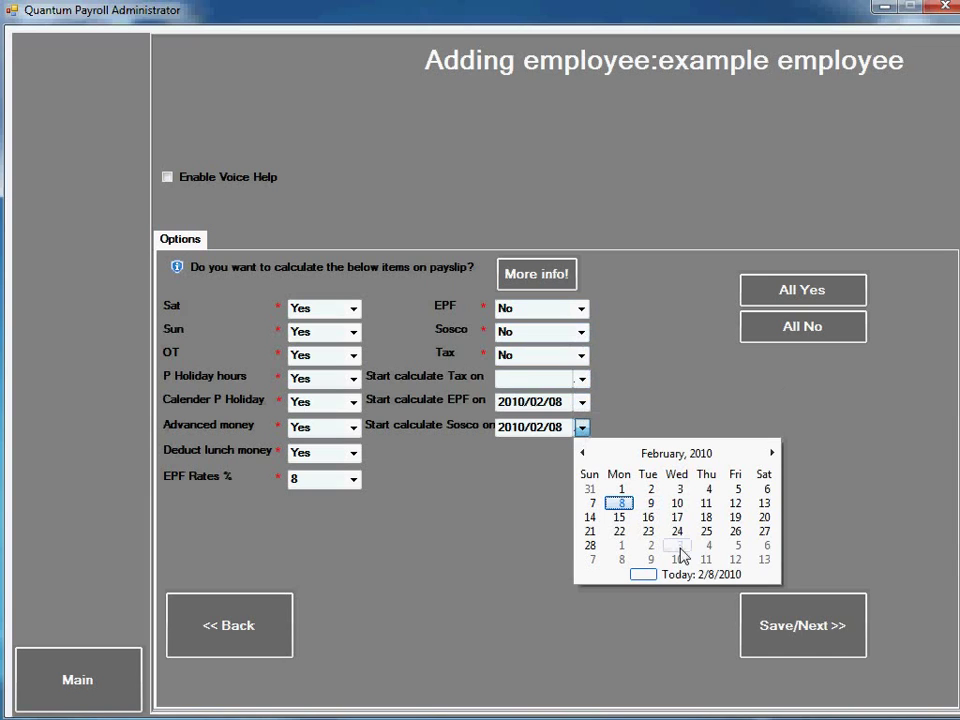
left_click(678, 505)
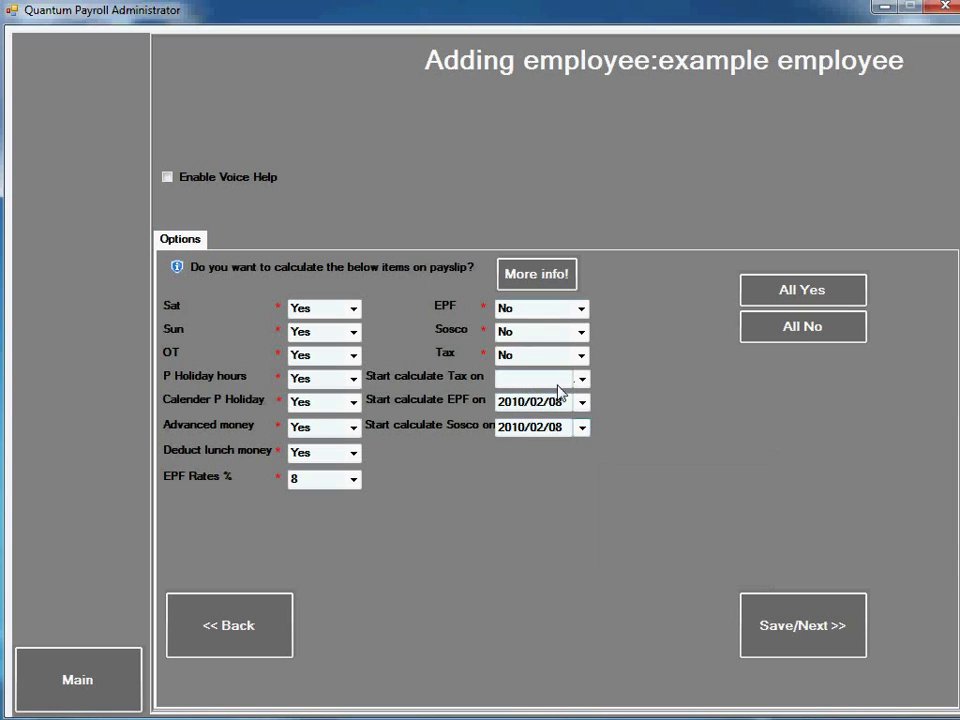
Step: Set interview date 2008/02/20 and rating 10, skip the photo, and finish the employee
left_click(791, 621)
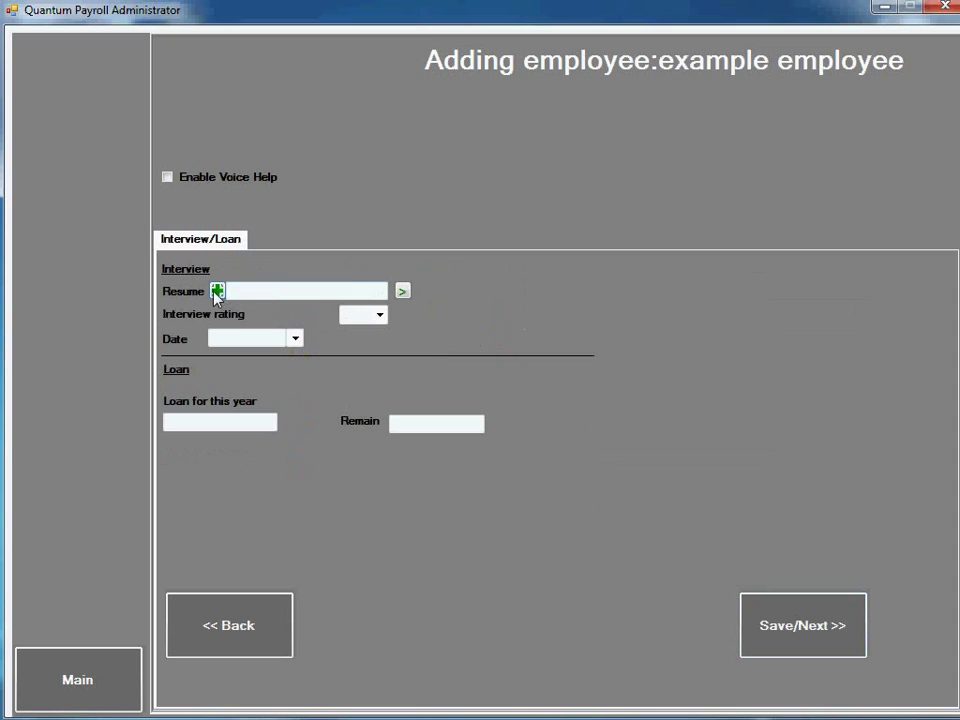
left_click(296, 339)
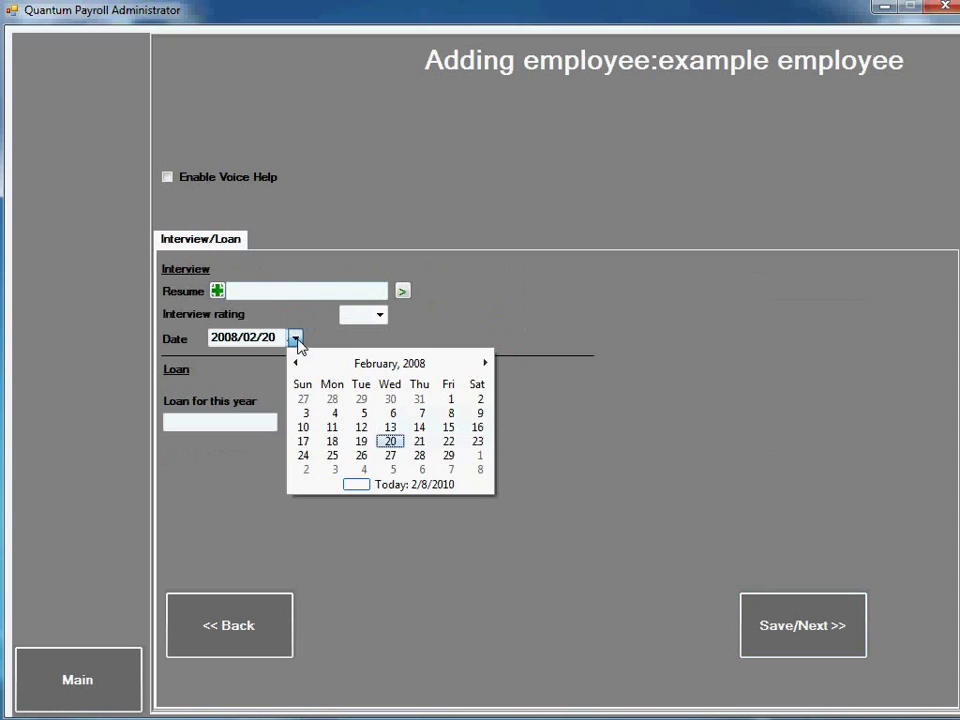
left_click(296, 339)
left_click(380, 315)
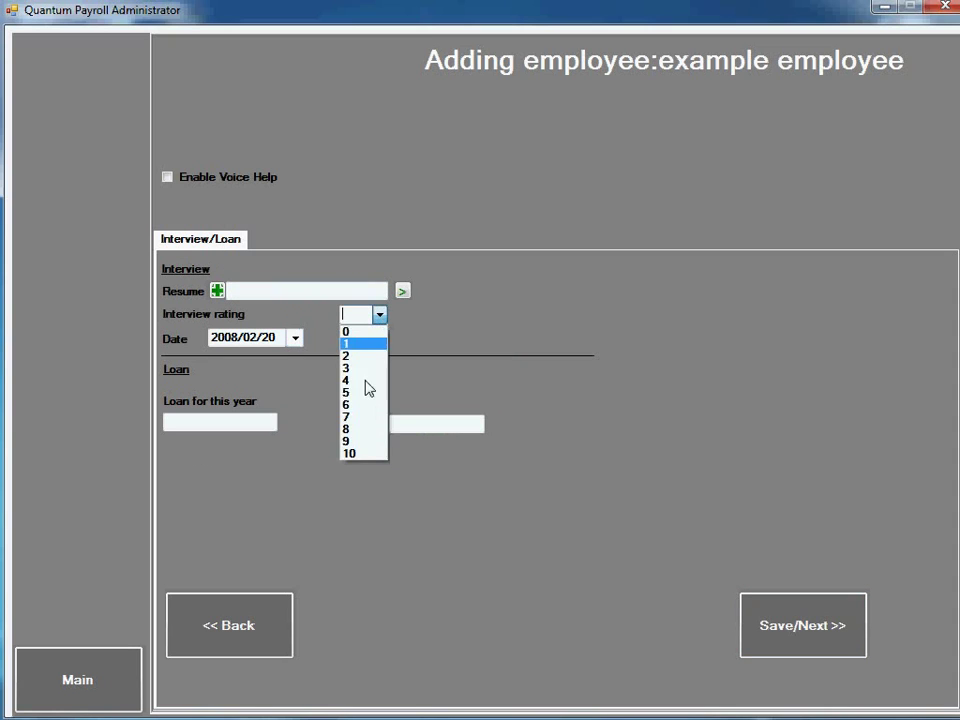
left_click(356, 455)
left_click(754, 632)
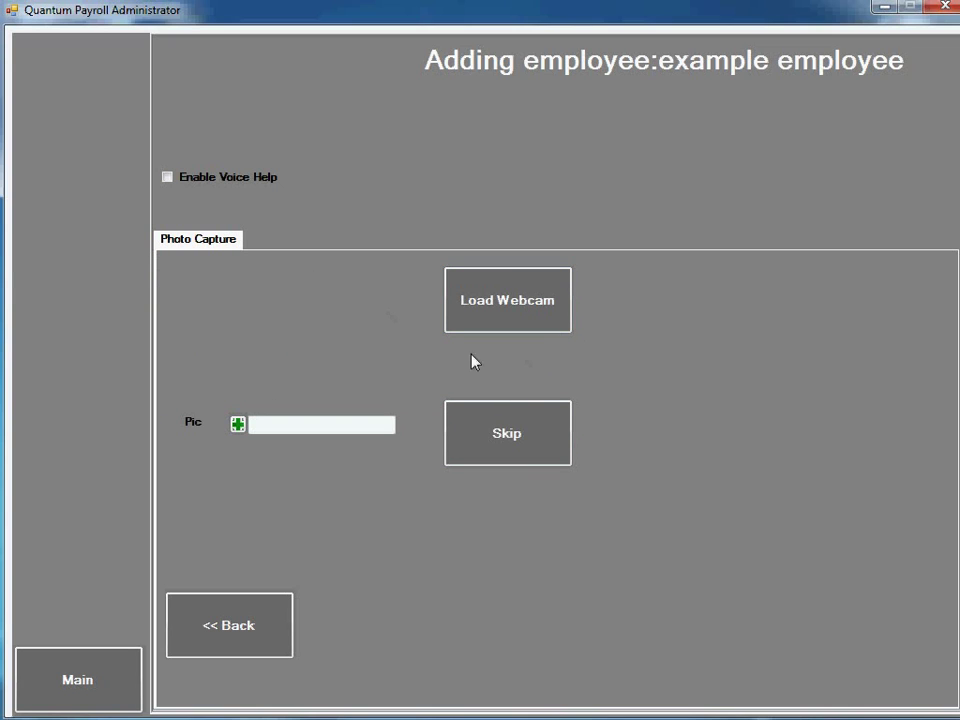
left_click(528, 457)
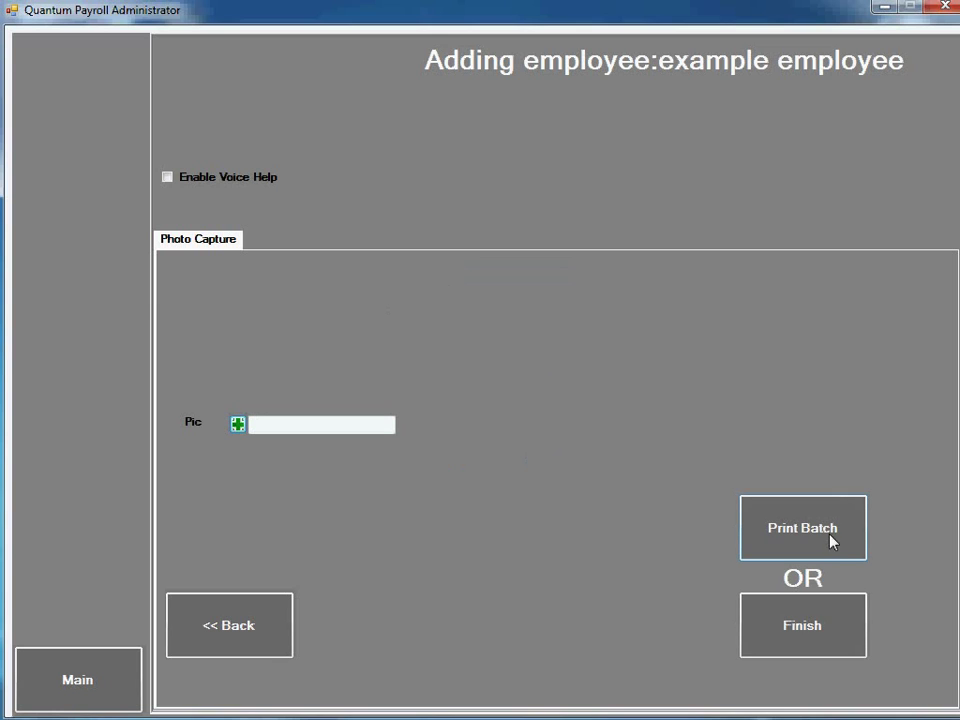
left_click(816, 636)
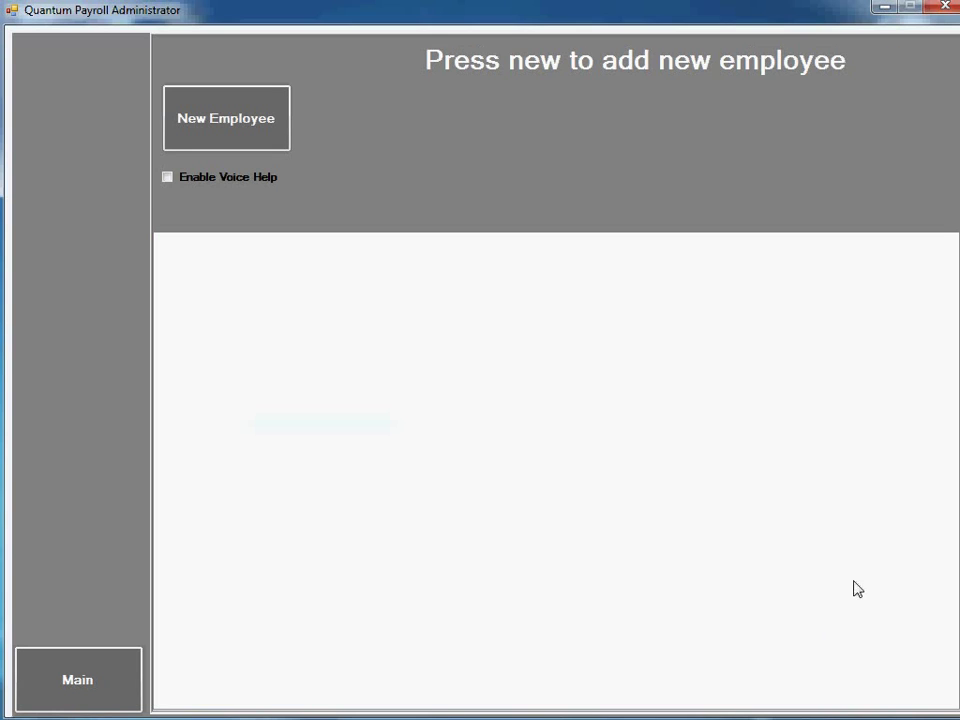
Step: Open Company Profile's Edit Holiday list and inspect Labor Day, Ramadan and Hari Raya Puasa
left_click(238, 118)
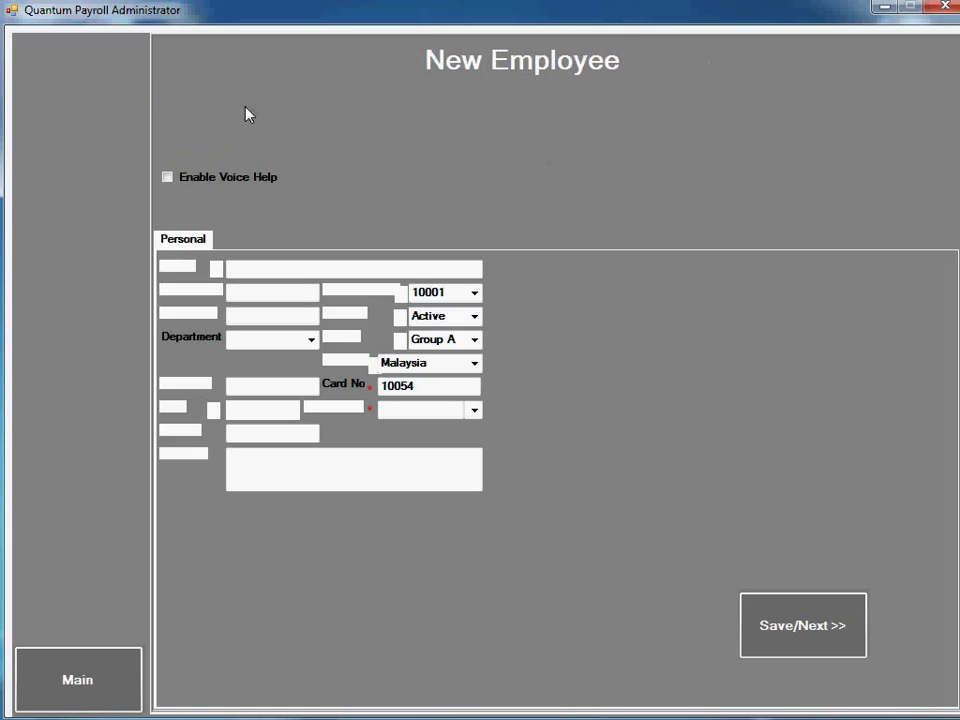
left_click(79, 690)
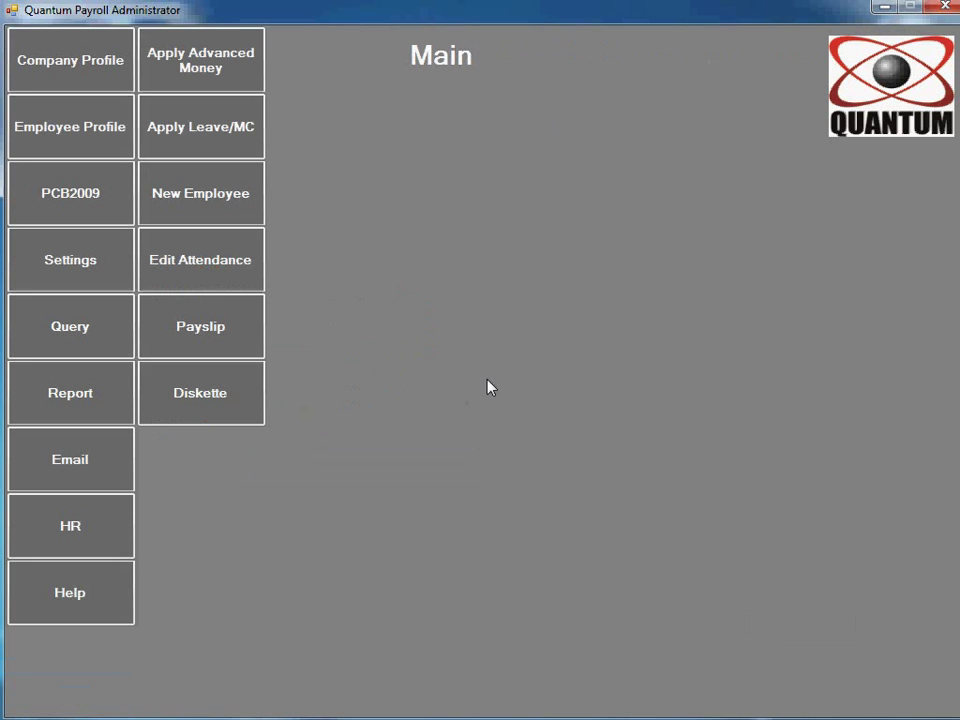
left_click(70, 63)
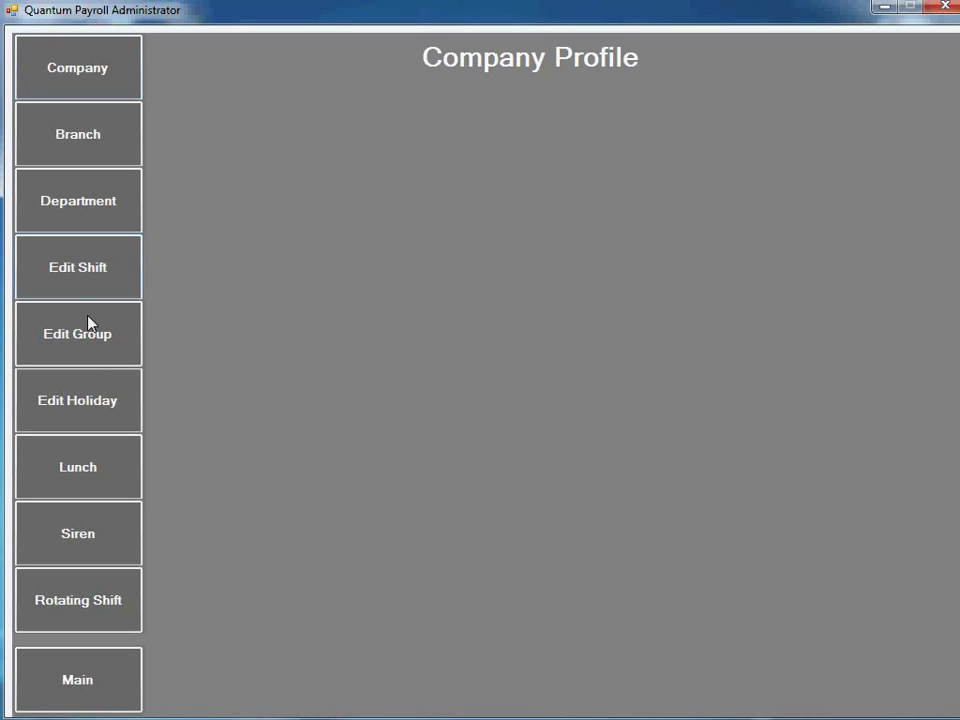
left_click(82, 414)
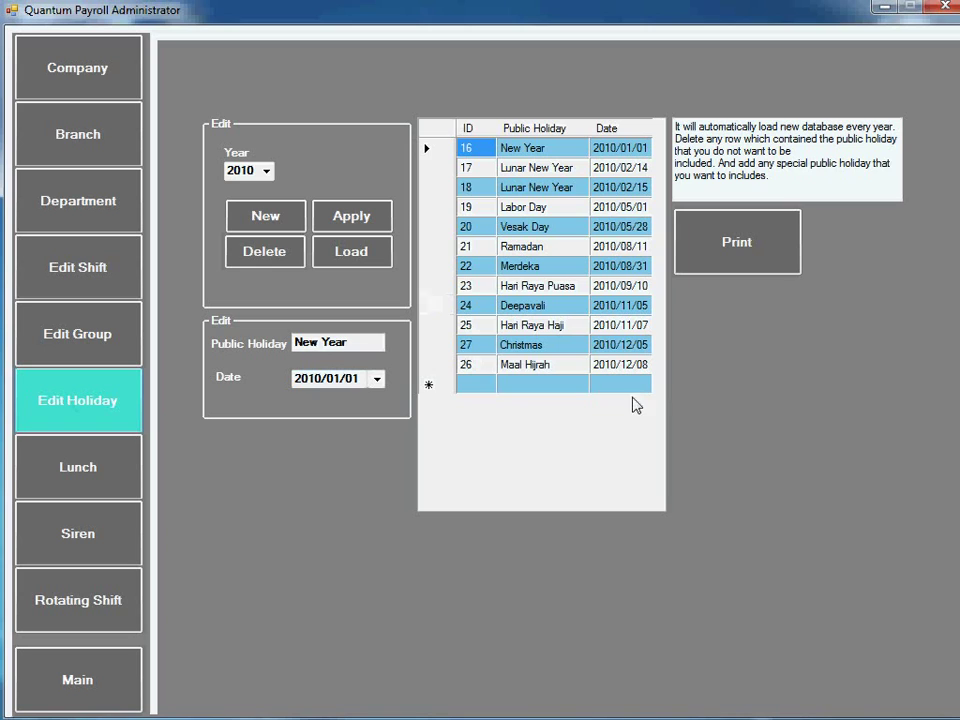
left_click(440, 207)
left_click(440, 246)
left_click(440, 286)
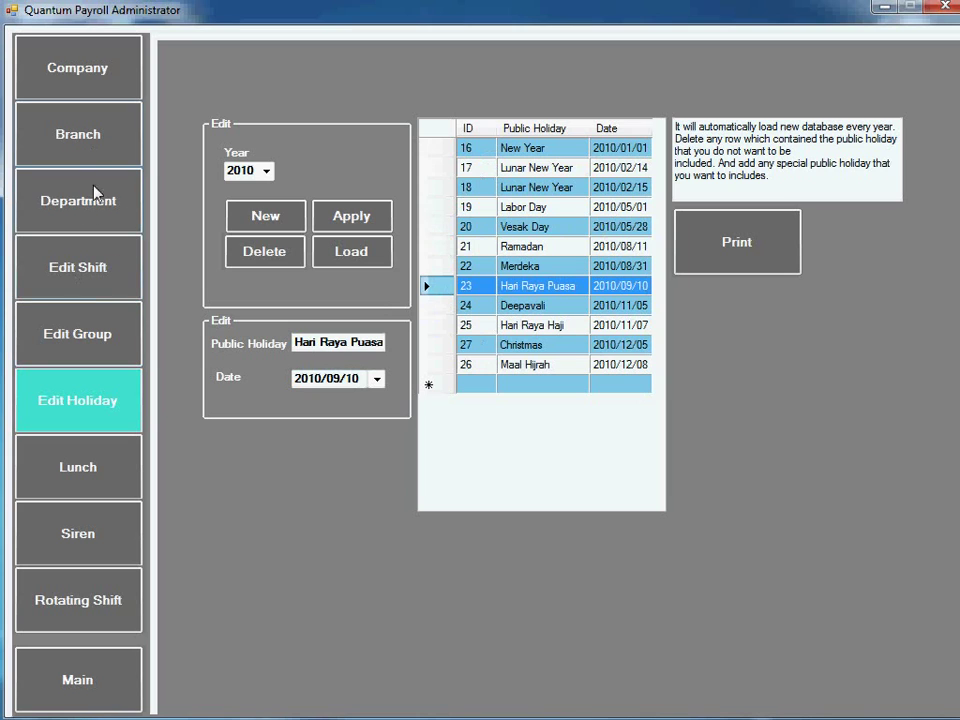
Step: Set Shift A: lateness limit 20, Condition 2 Not applicable, meal allowance RM 30, OT threshold 4
left_click(88, 280)
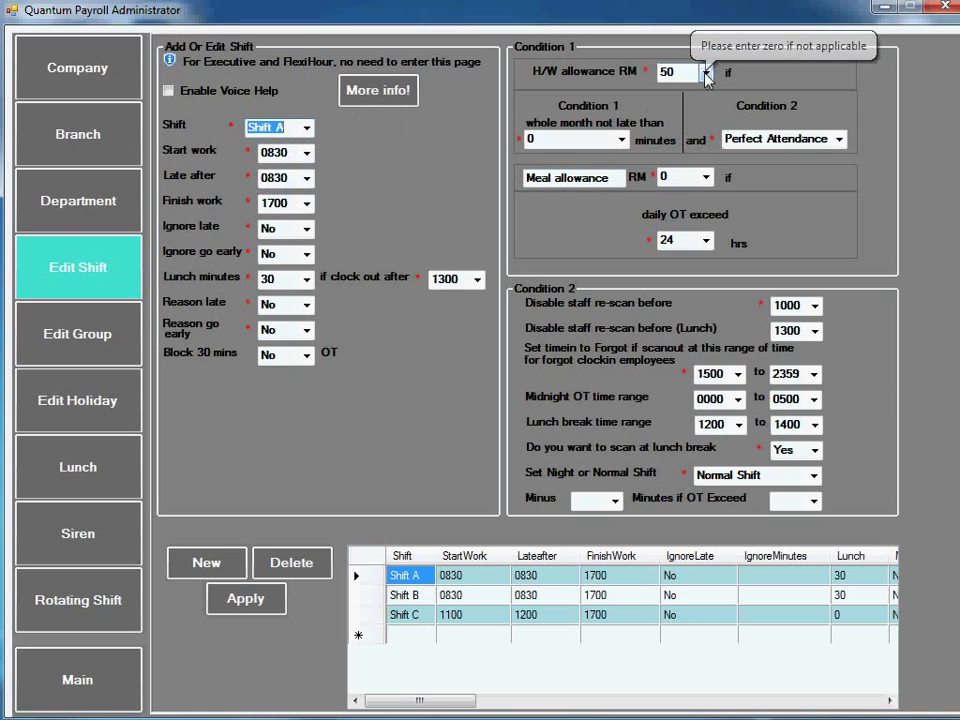
left_click(621, 141)
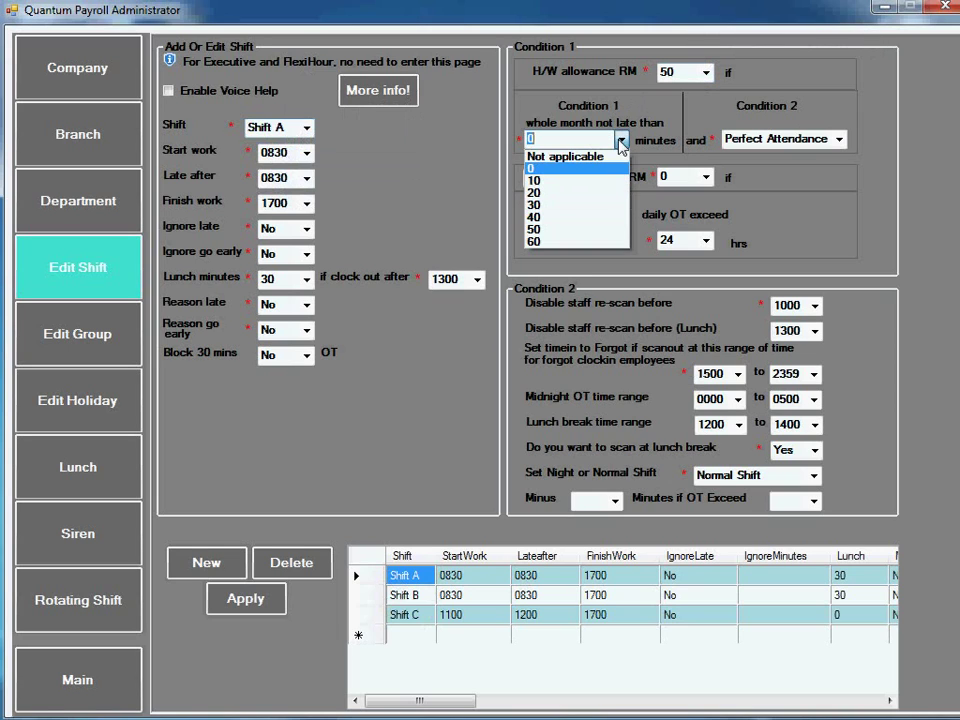
left_click(567, 194)
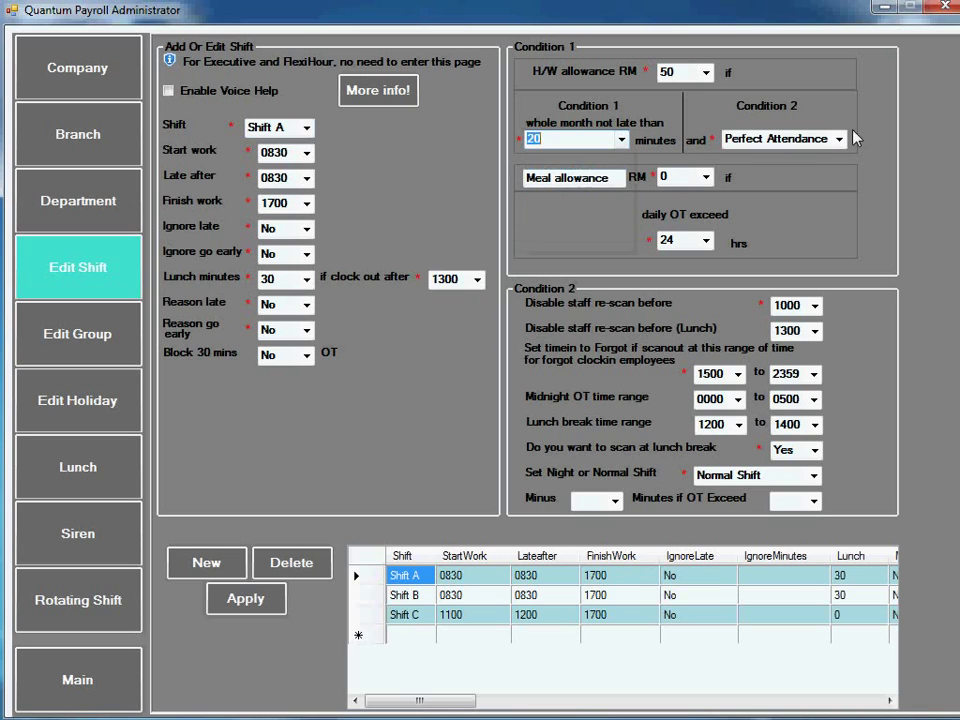
left_click(838, 139)
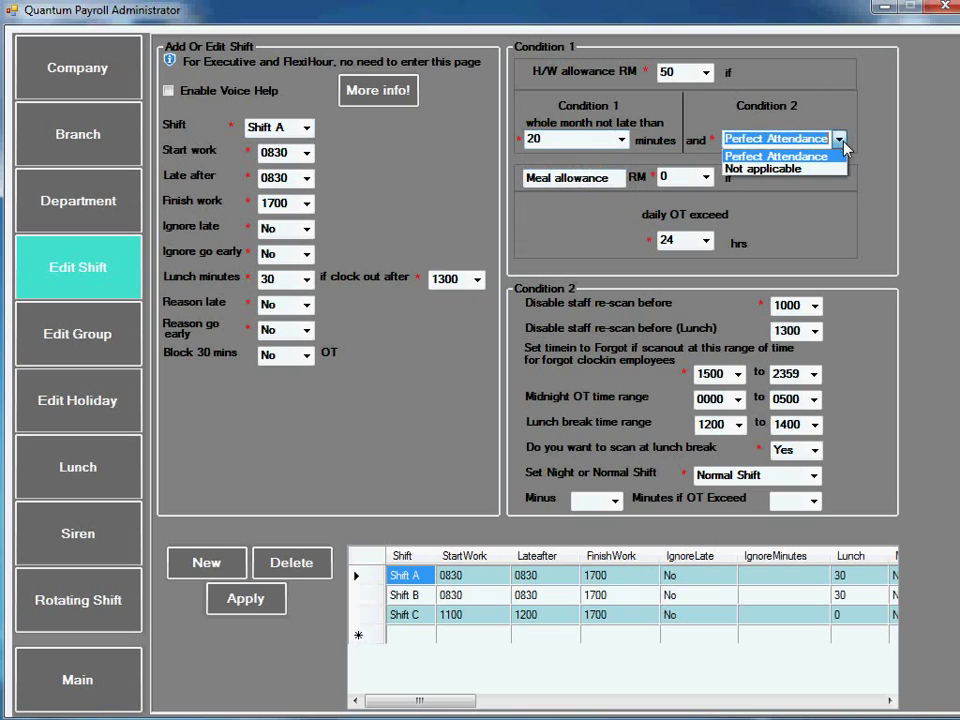
left_click(797, 169)
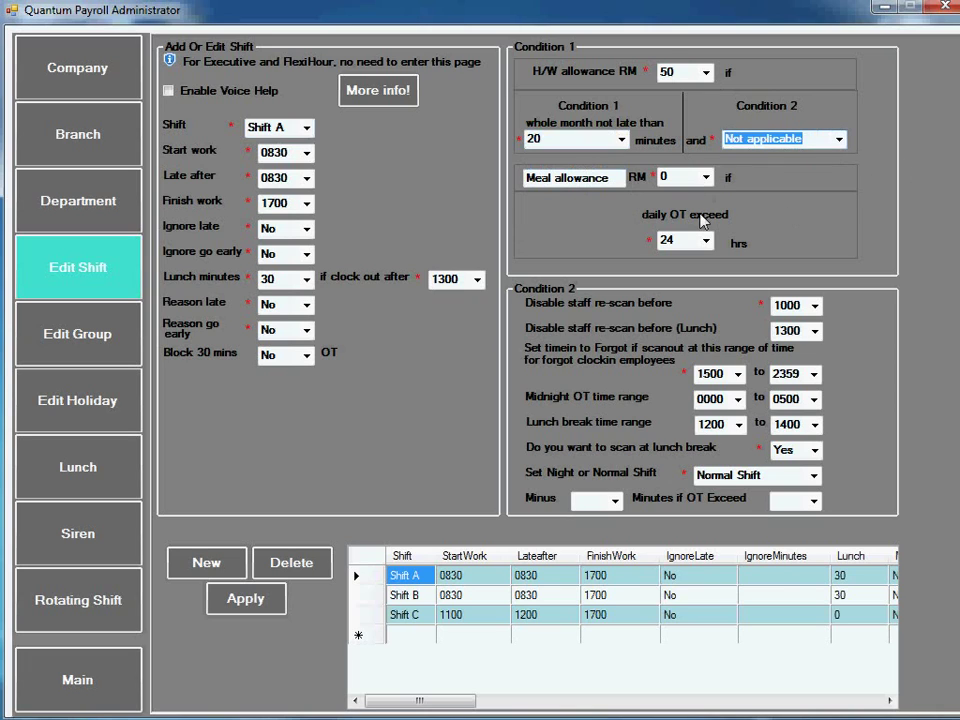
mouse_move(641, 180)
left_click(703, 178)
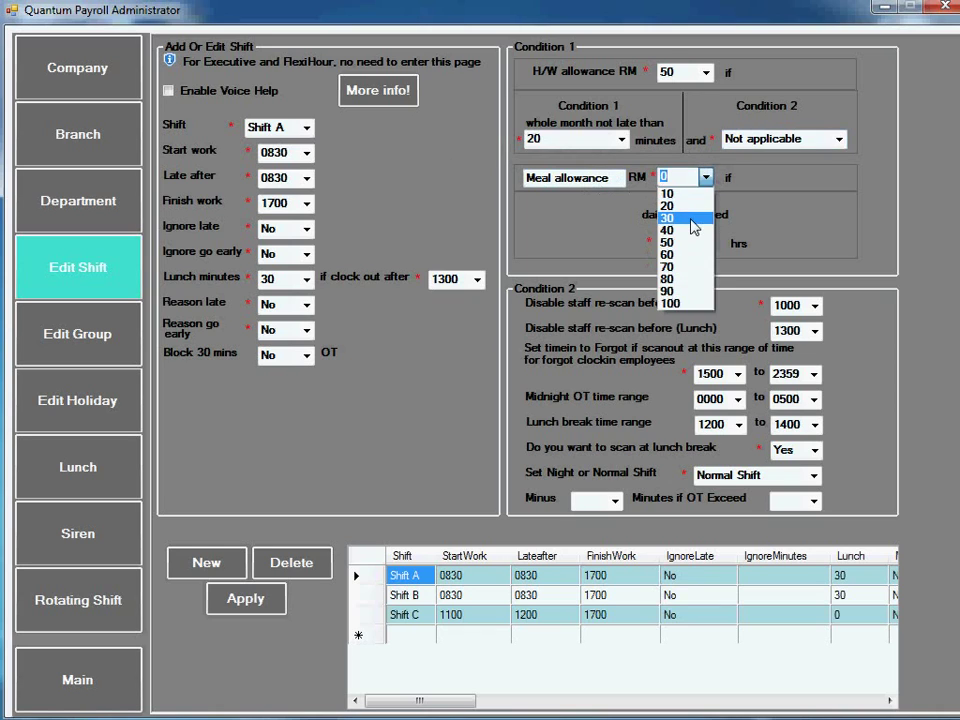
left_click(692, 219)
left_click(705, 241)
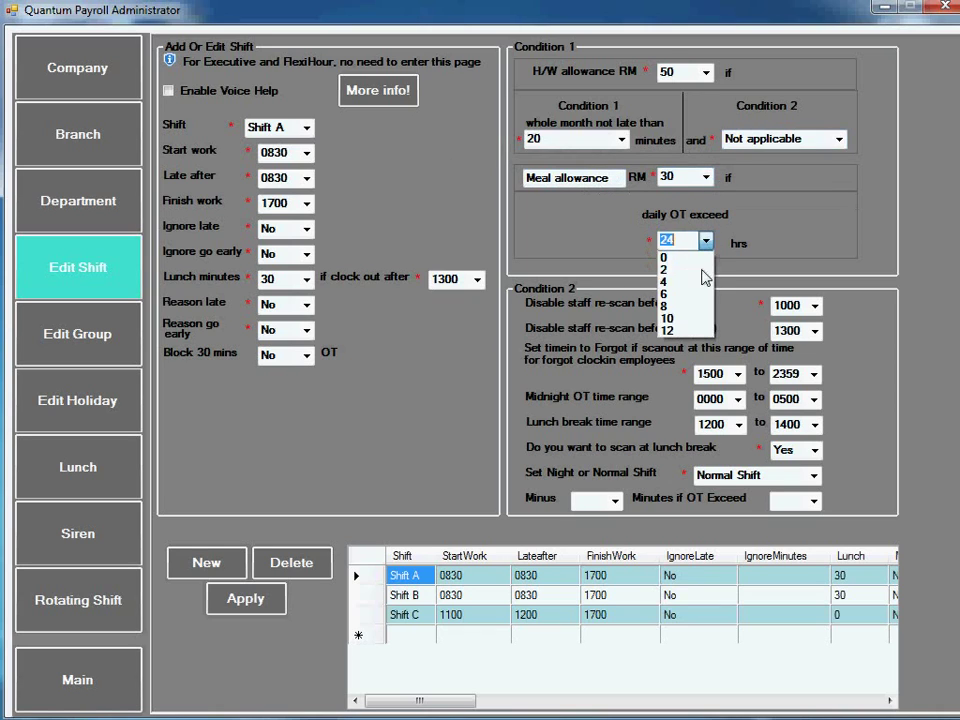
left_click(692, 282)
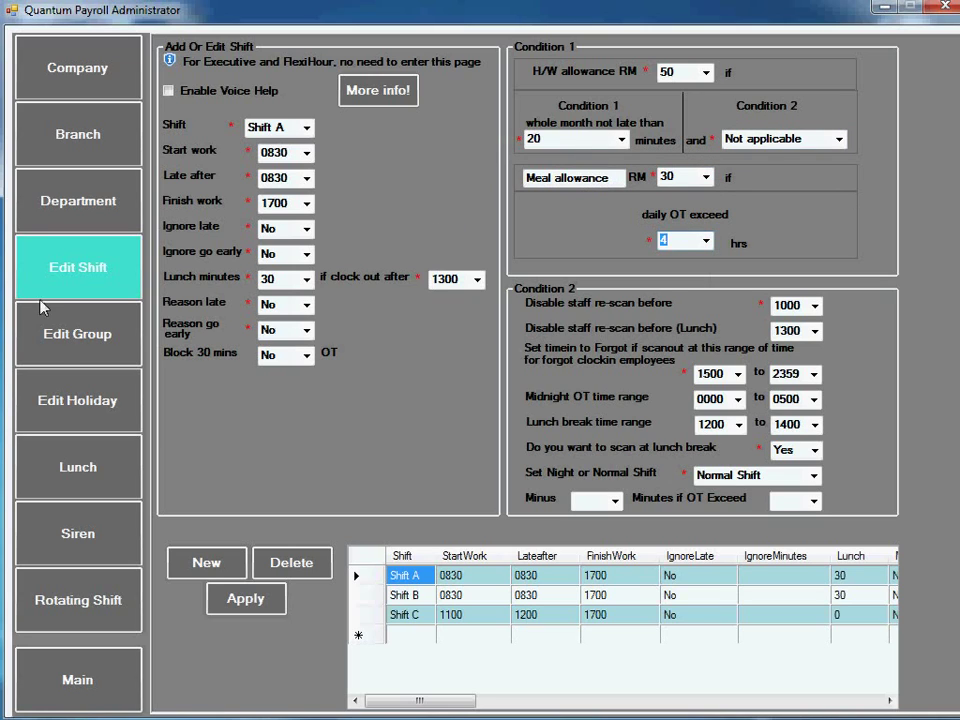
Step: Review the shift assigned to each of Groups A through D in Edit Group
left_click(100, 345)
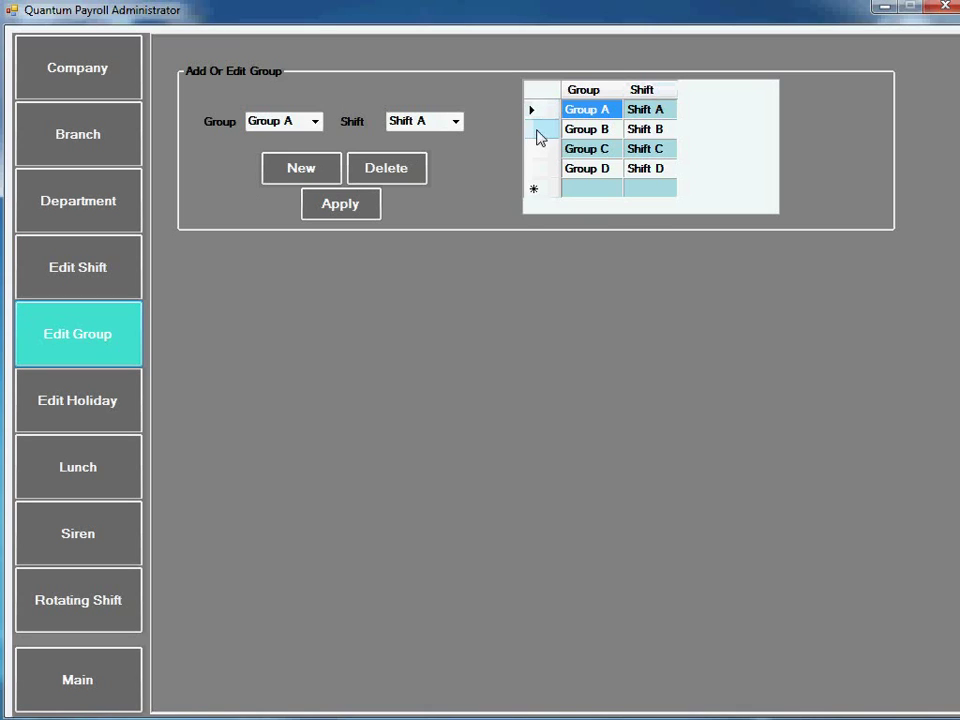
left_click(540, 129)
left_click(543, 150)
left_click(544, 168)
left_click(544, 148)
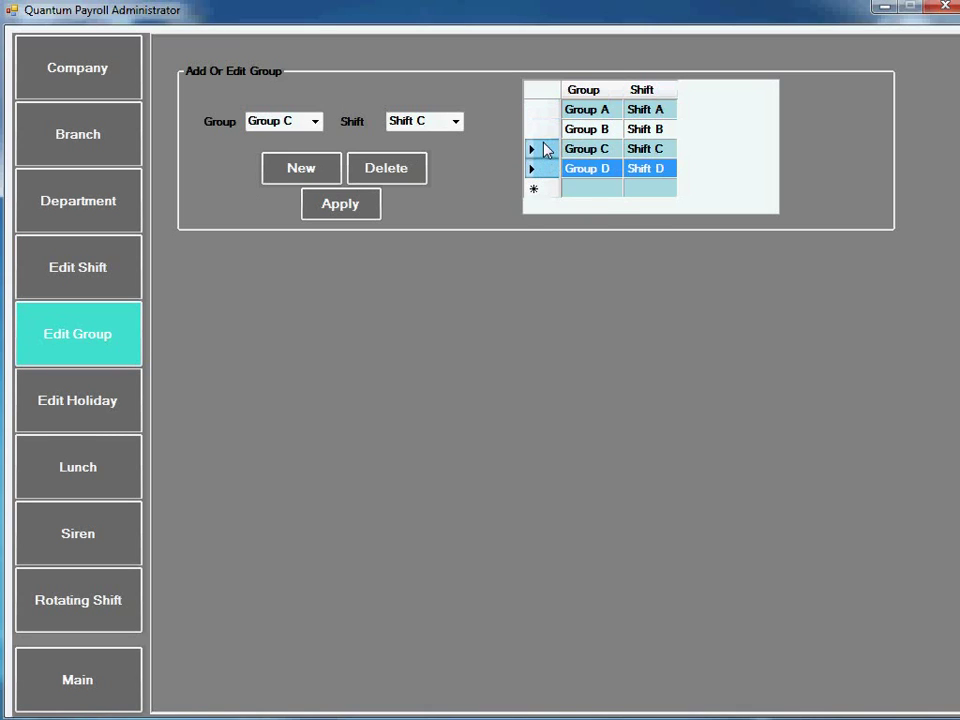
left_click(540, 110)
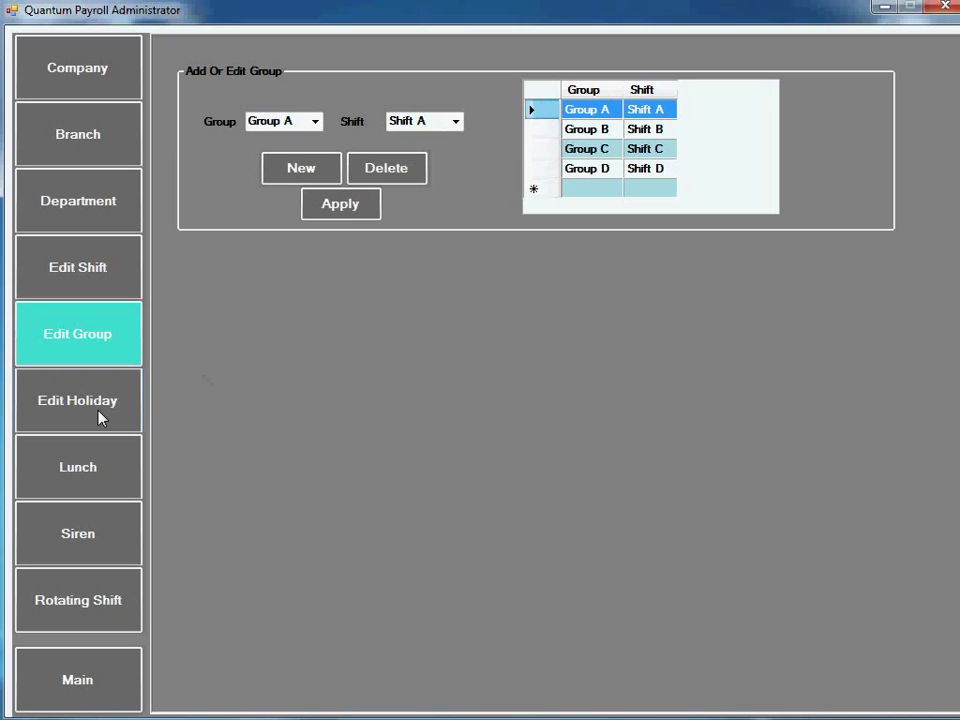
Step: View the Siren times and Rotating Shift schedule, then return to the main menu
left_click(96, 538)
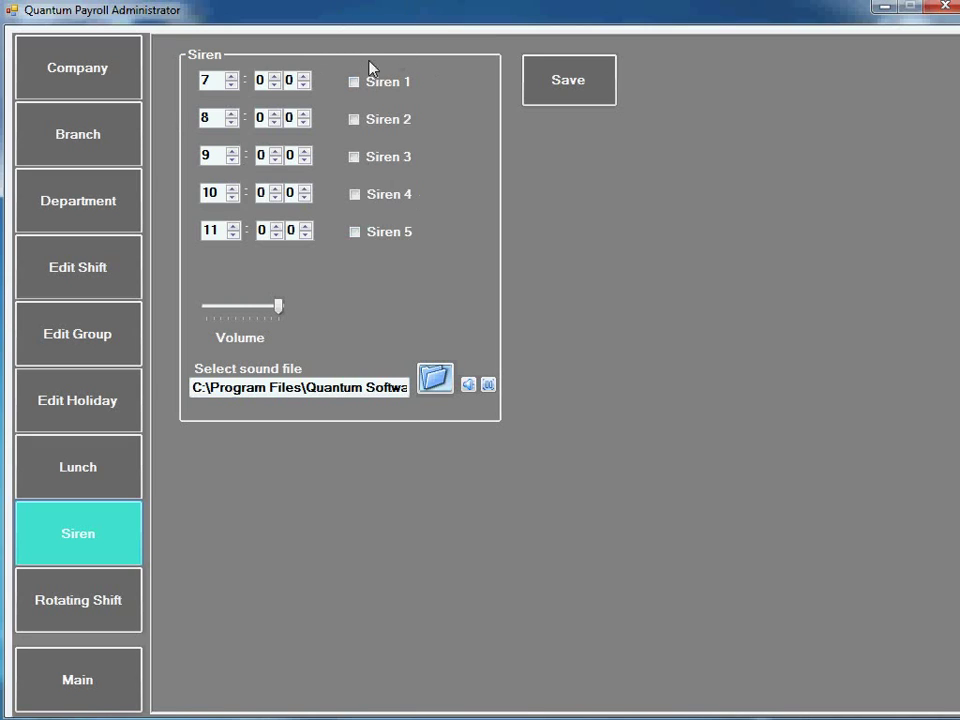
left_click(87, 607)
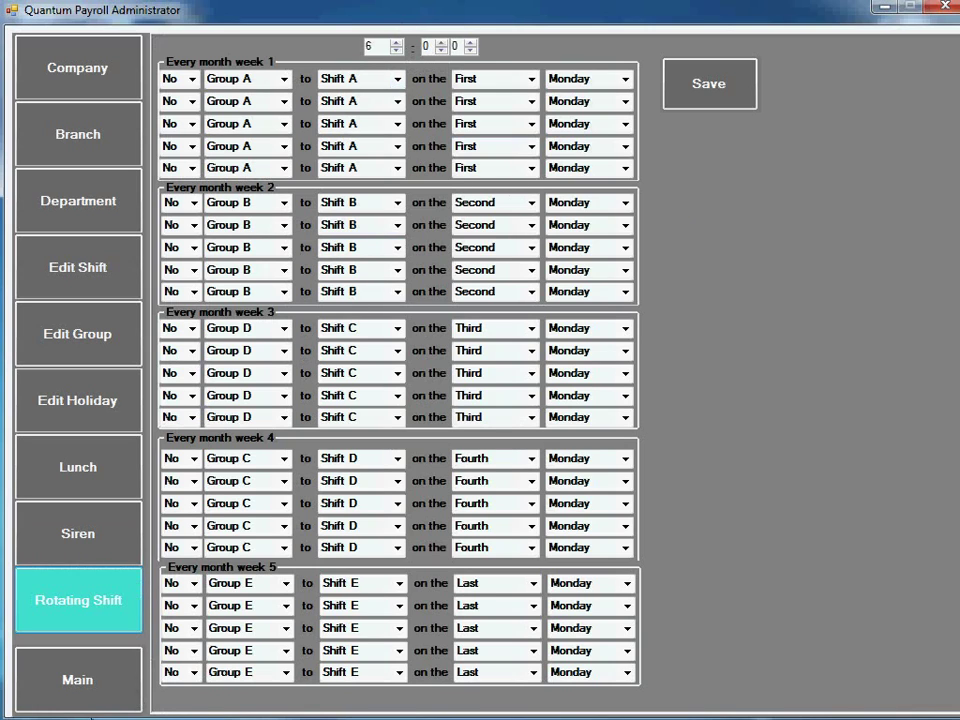
left_click(88, 690)
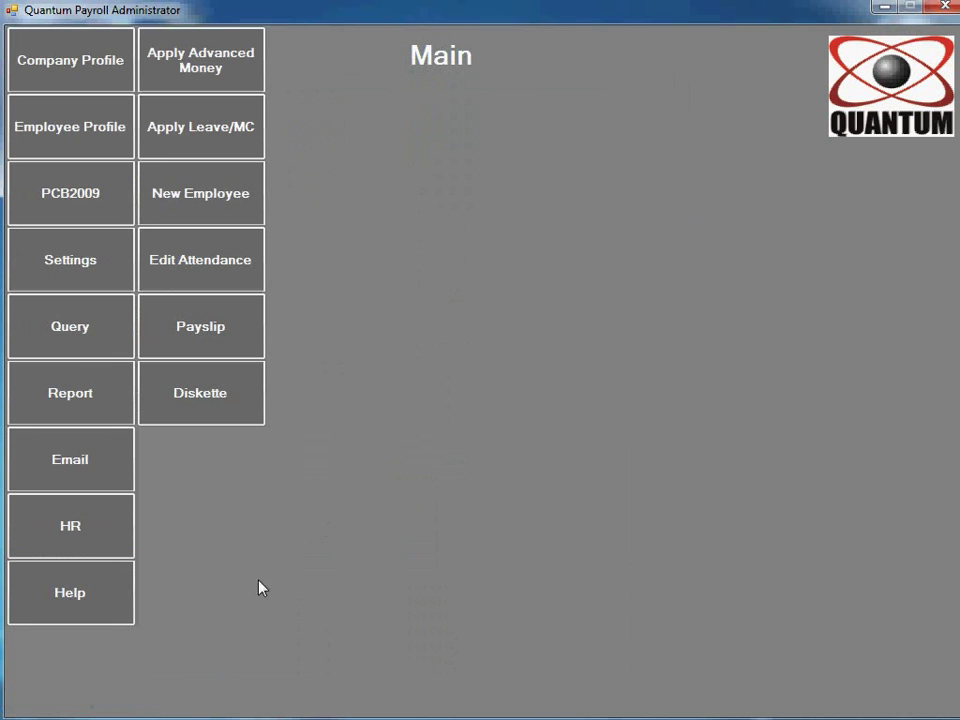
left_click(79, 134)
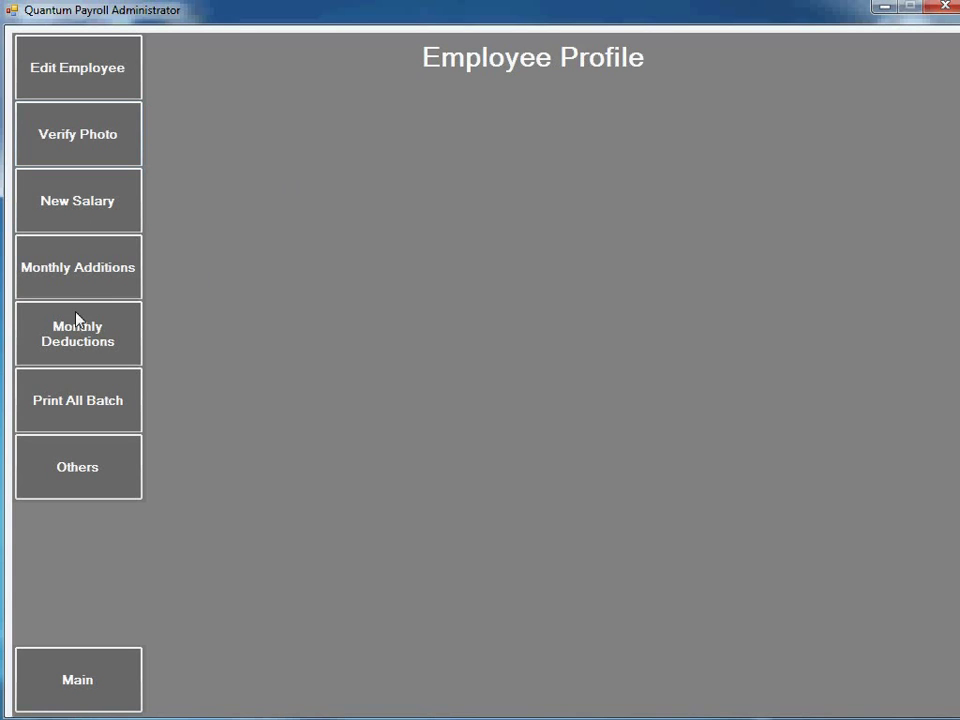
left_click(79, 281)
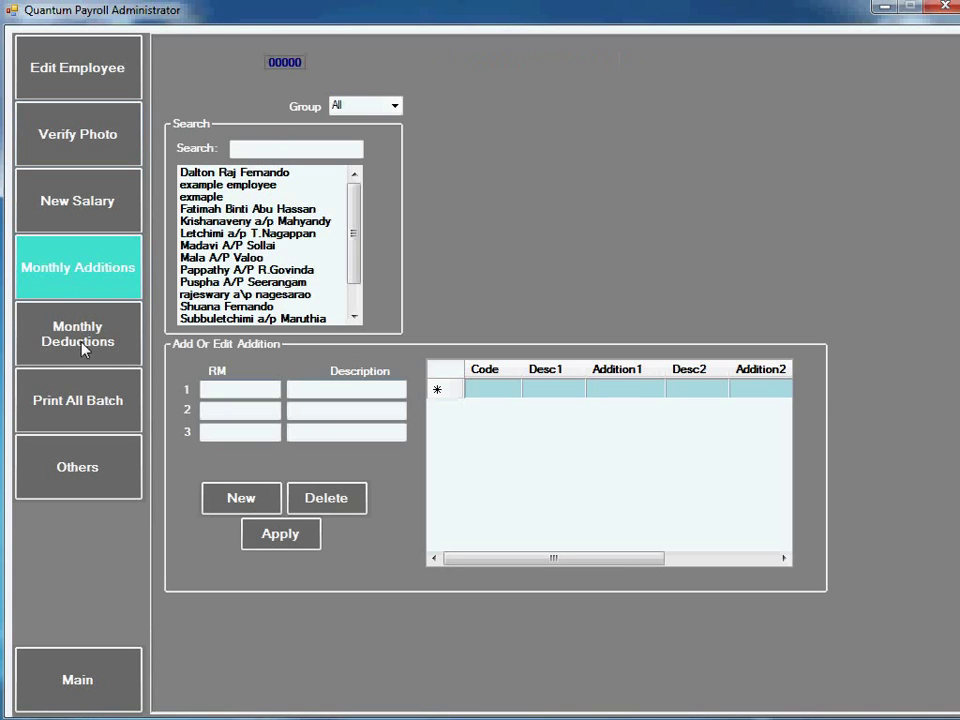
left_click(78, 345)
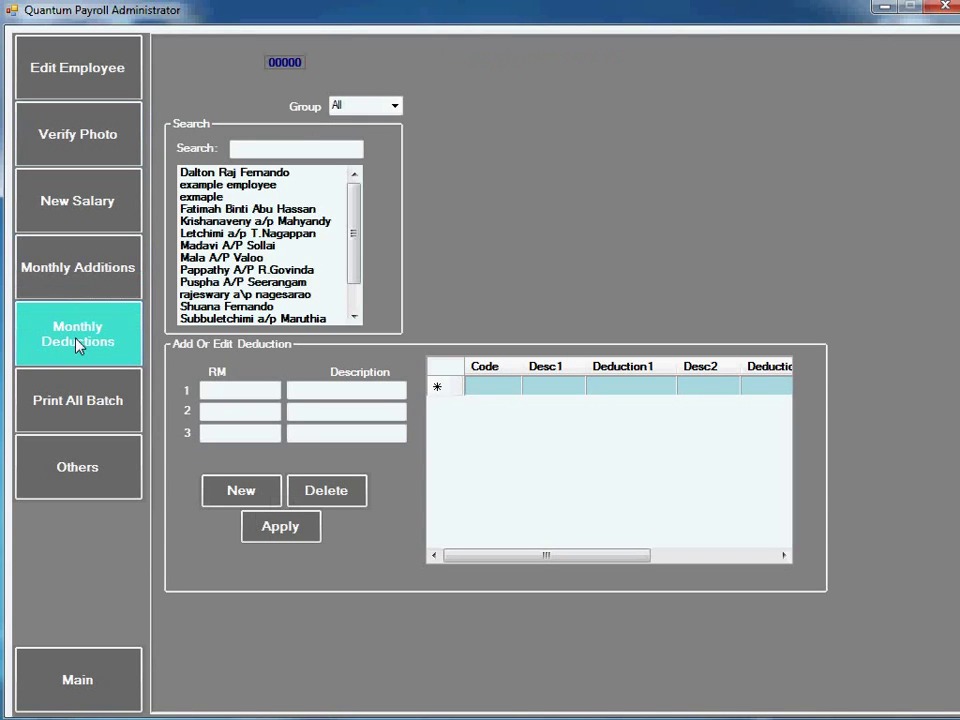
left_click(80, 680)
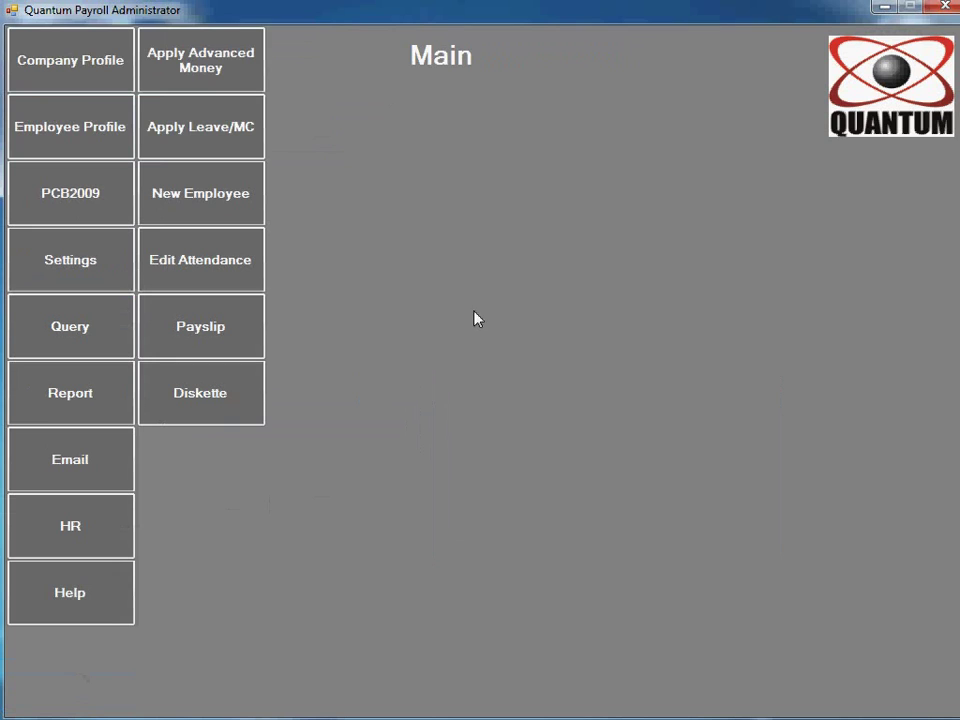
Step: Step through the Highest Pay and Absence reports to the Loan summary for all employees
left_click(55, 410)
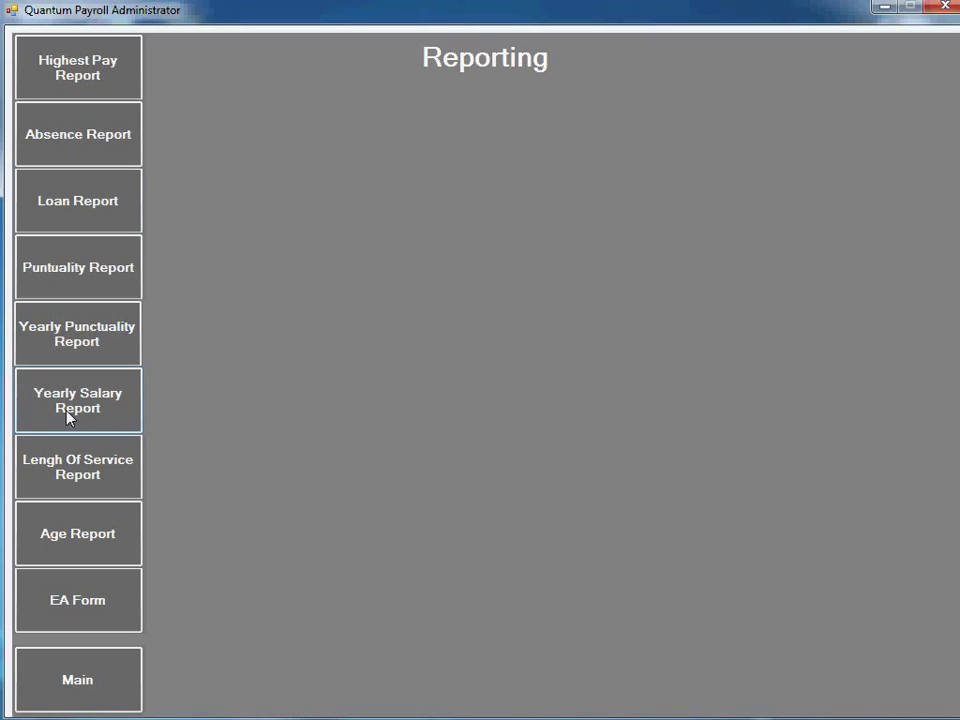
left_click(98, 70)
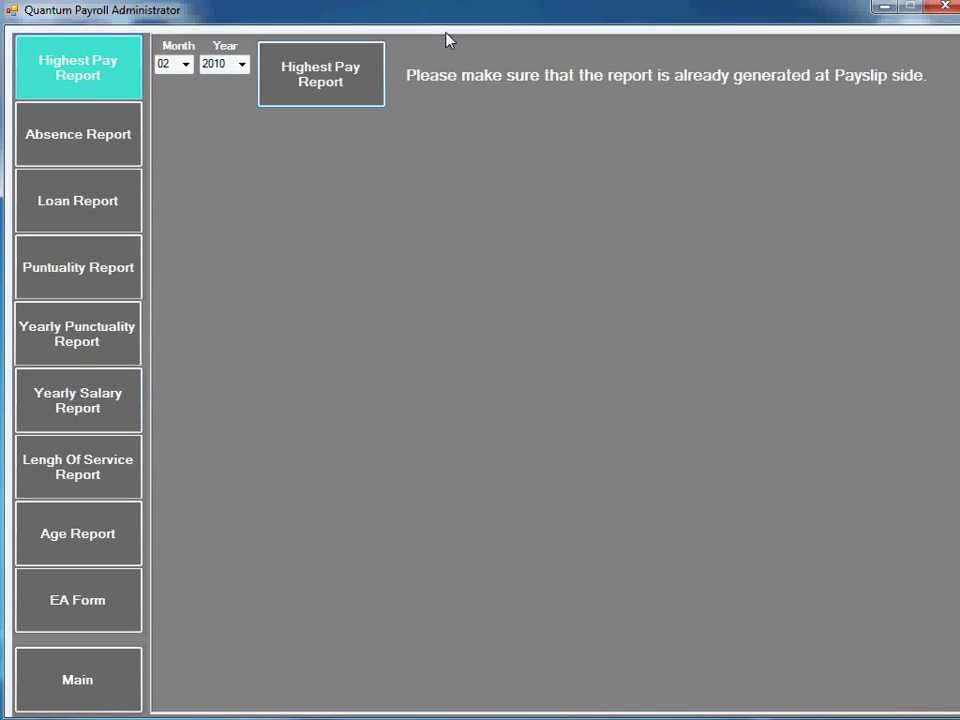
left_click(100, 146)
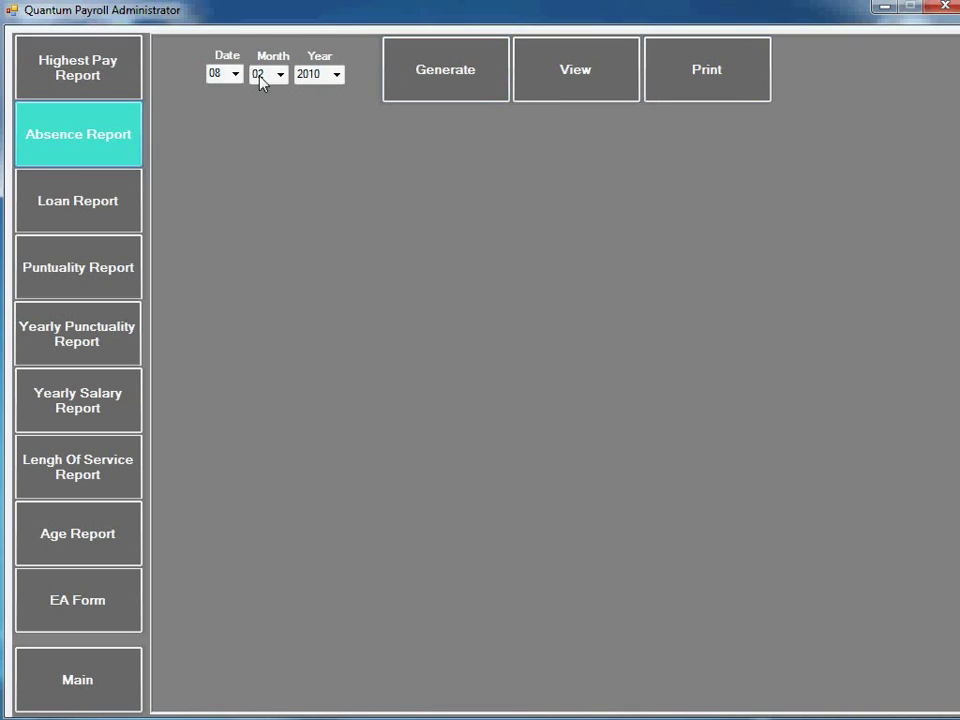
left_click(89, 204)
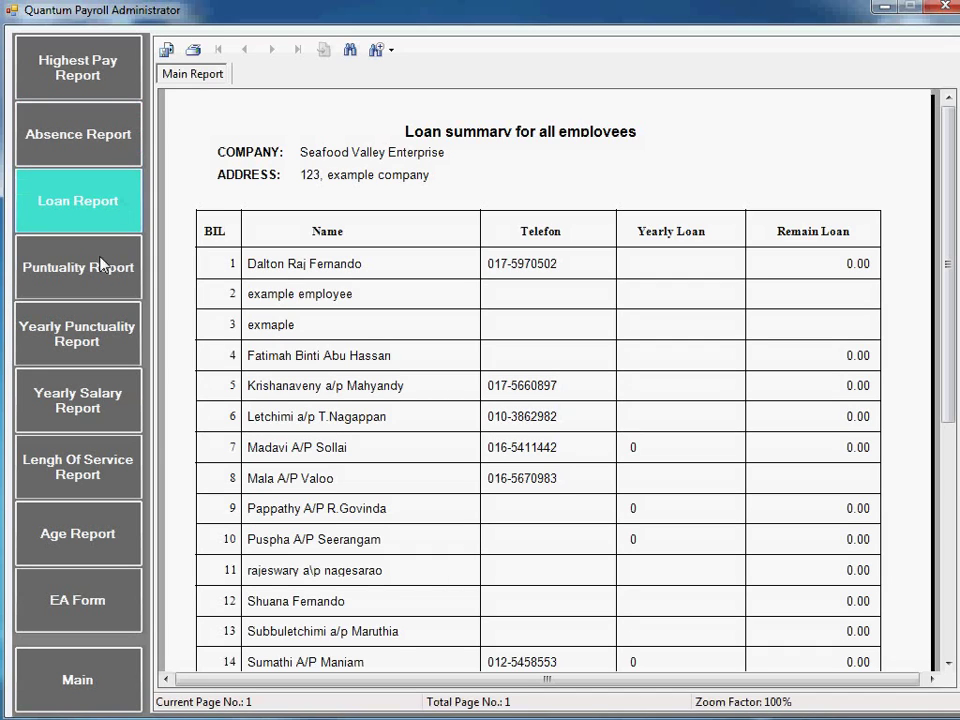
Step: View the Punctuality Report showing punctuality hours for each employee
left_click(93, 278)
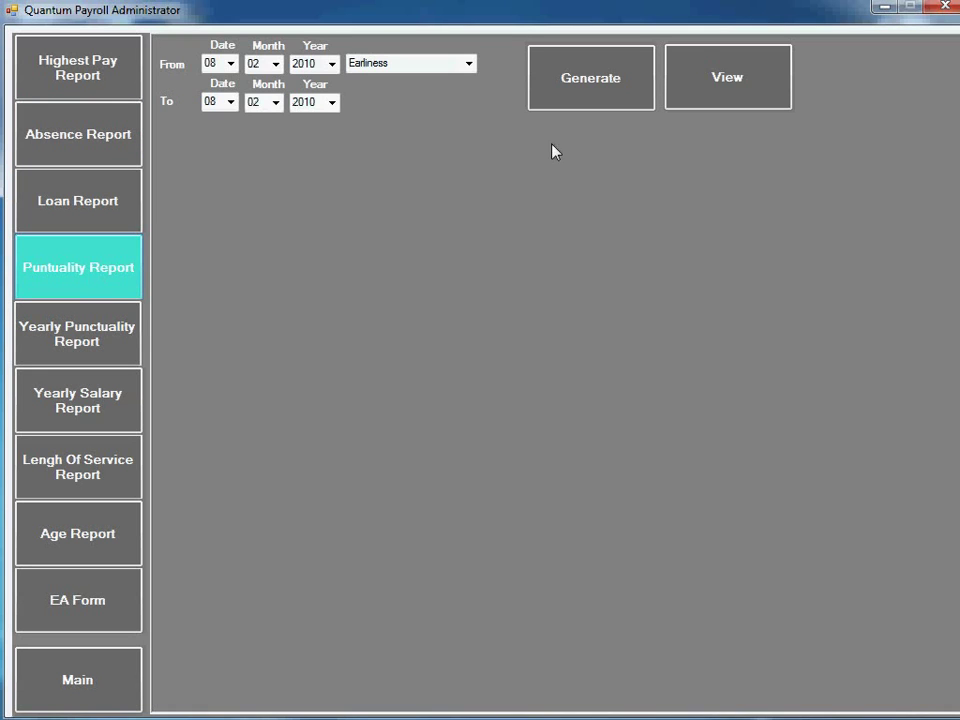
left_click(727, 77)
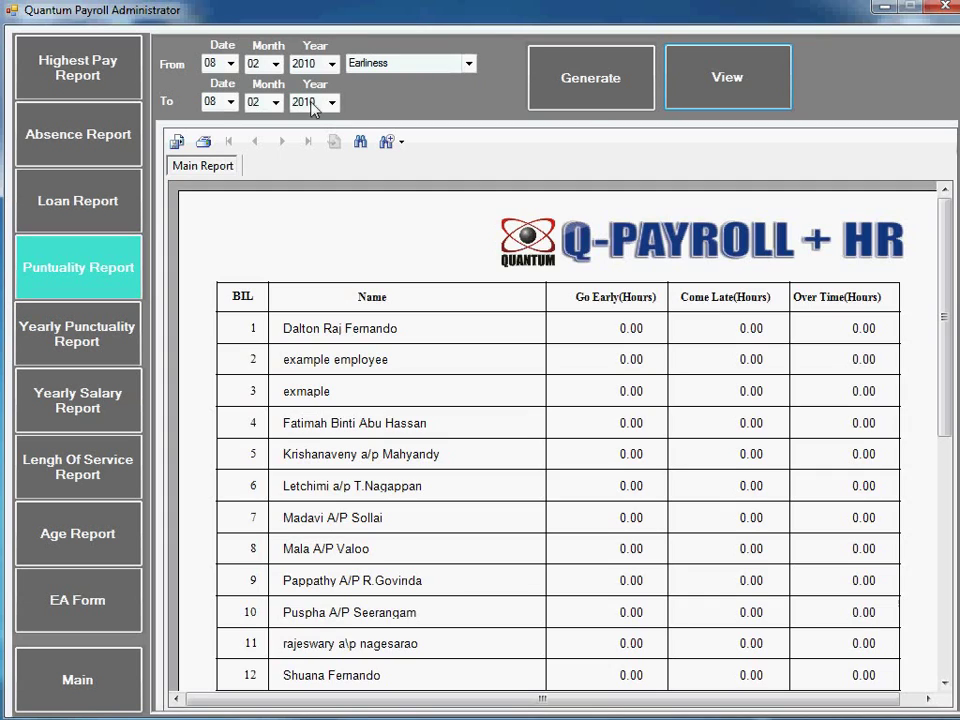
mouse_move(949, 257)
left_mouse_down()
mouse_move(951, 354)
mouse_move(955, 275)
left_mouse_up()
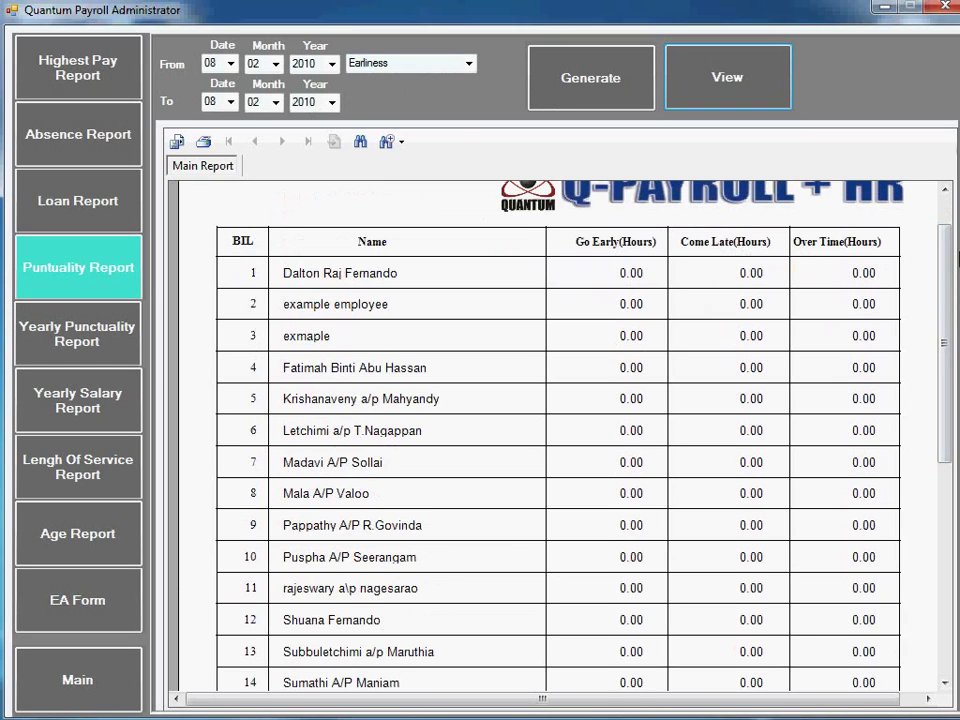
scroll(945, 428, "down", 5)
scroll(945, 428, "up", 5)
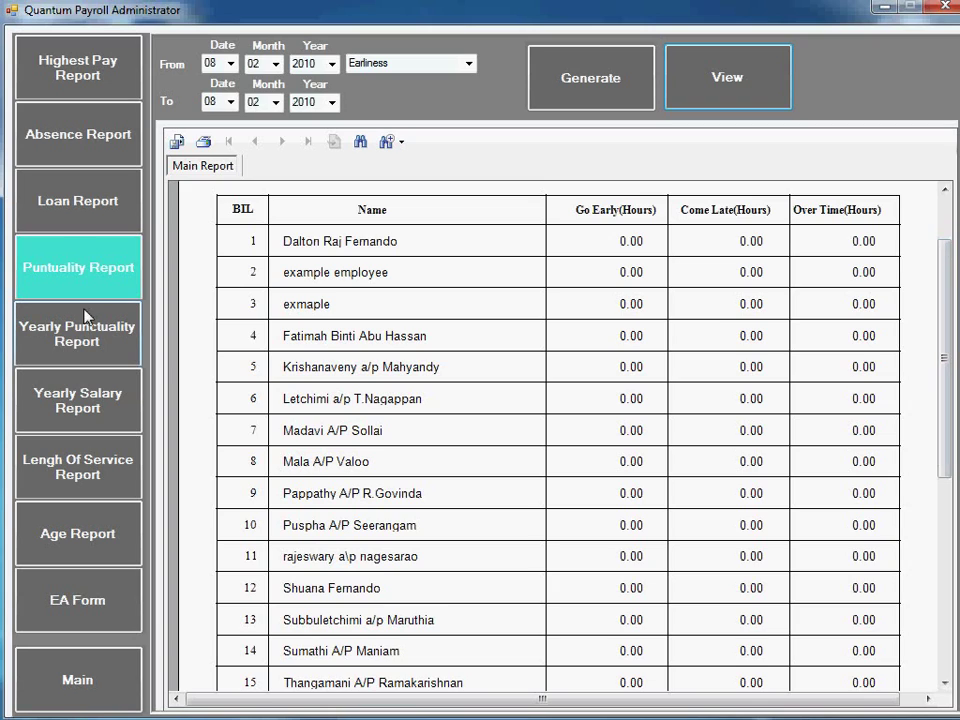
Step: Show the Yearly Punctuality chart for 2009
left_click(86, 336)
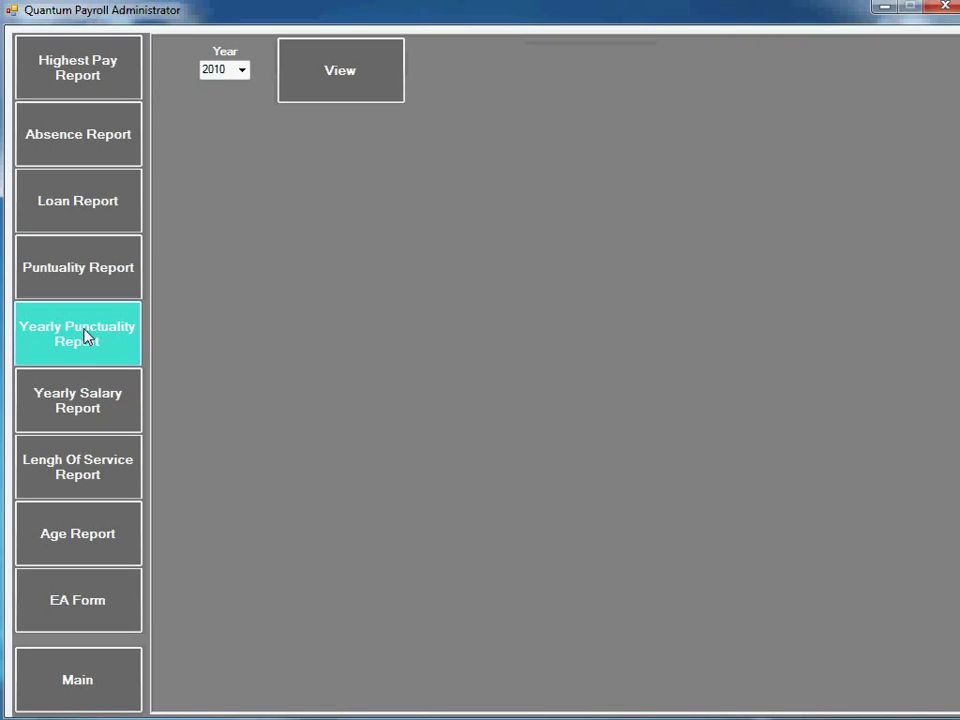
left_click(240, 70)
left_click(236, 96)
left_click(332, 92)
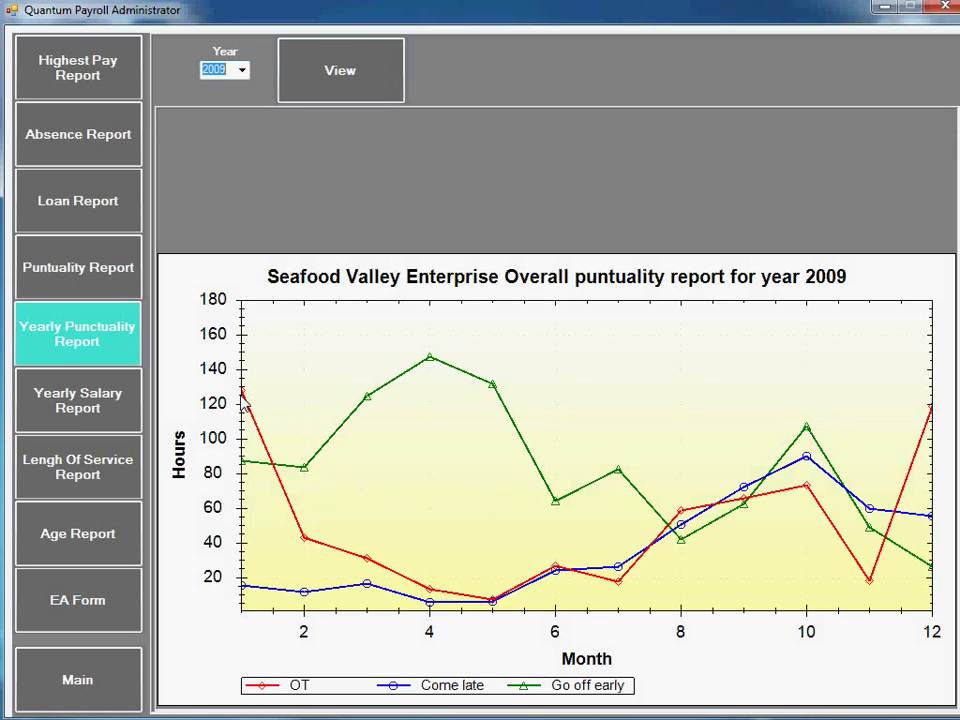
mouse_move(243, 395)
mouse_move(878, 588)
Step: Show the Yearly Salary Report chart for 2009, totalling RM46055.22
left_click(102, 412)
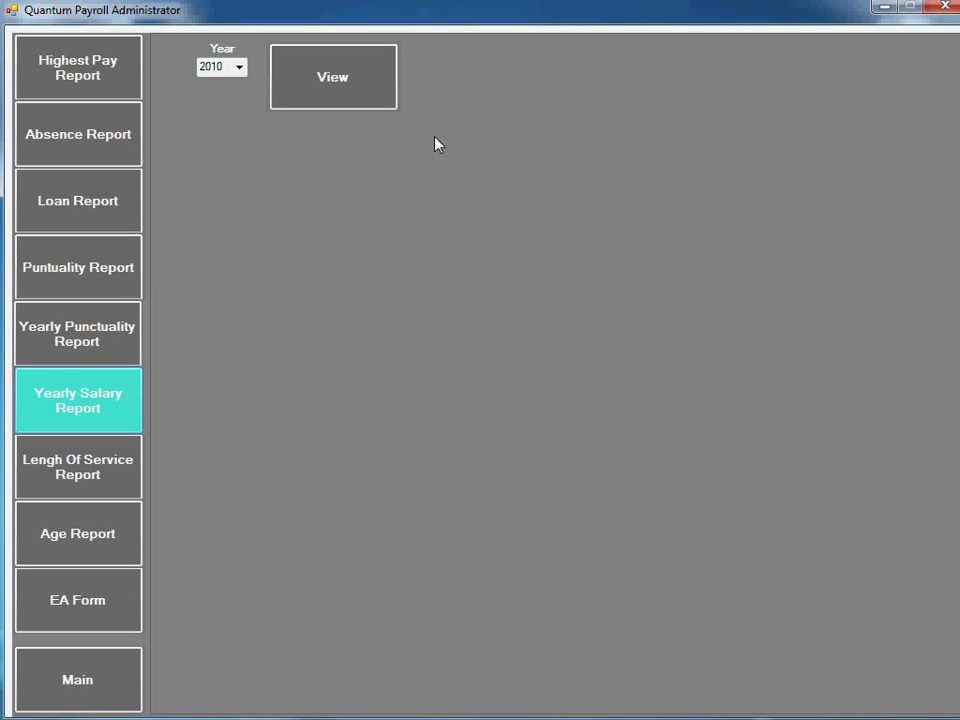
left_click(239, 66)
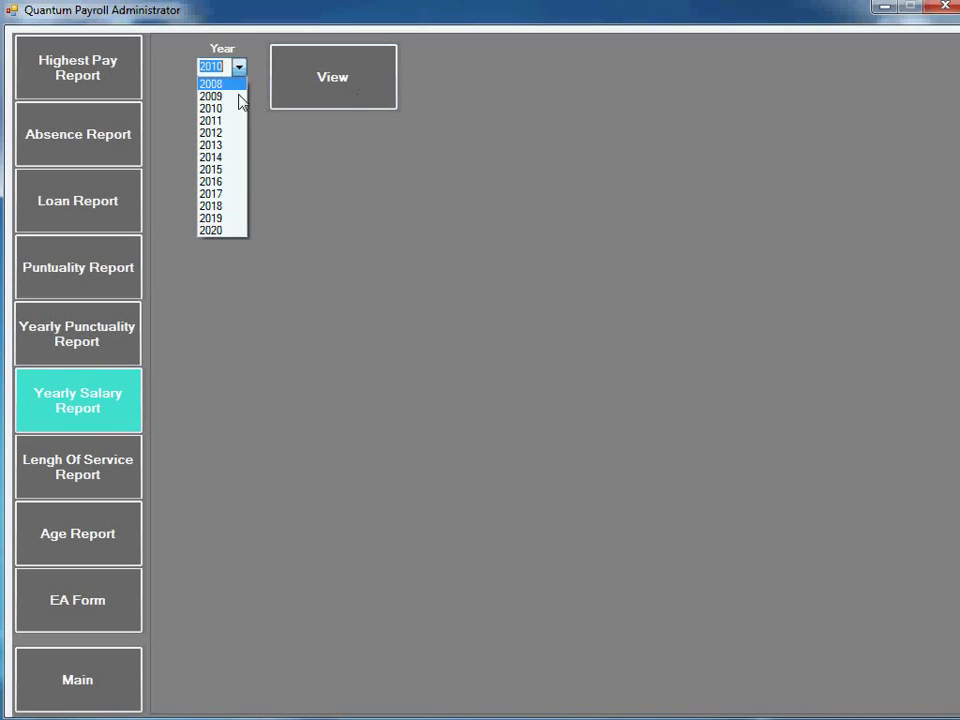
left_click(230, 97)
left_click(327, 95)
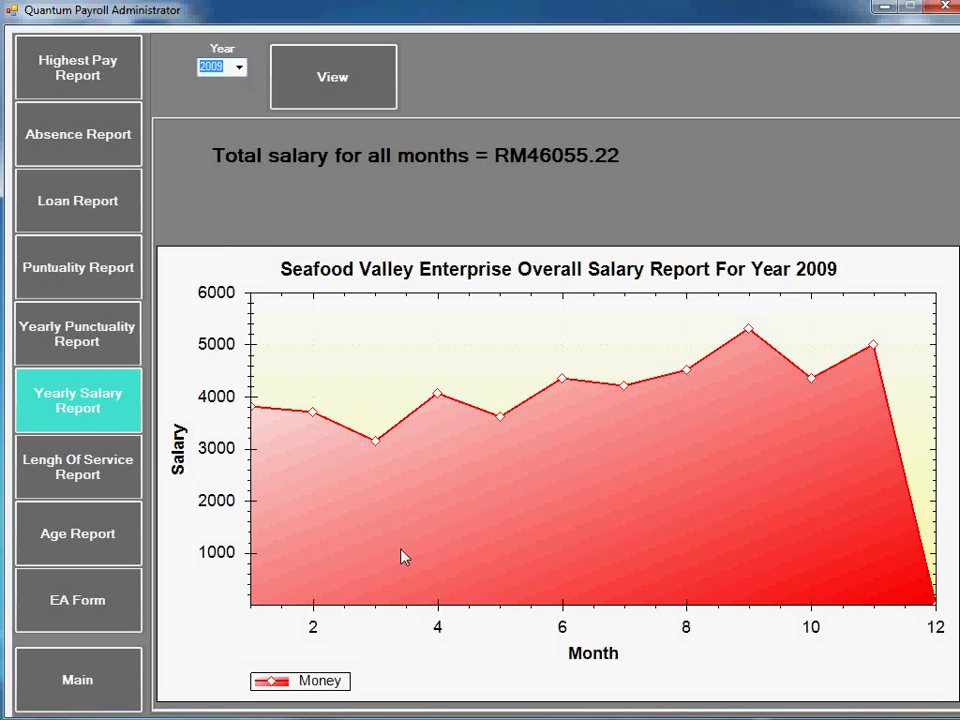
Step: View the Length Of Service and Age reports, then return to Main
mouse_move(439, 396)
left_click(80, 476)
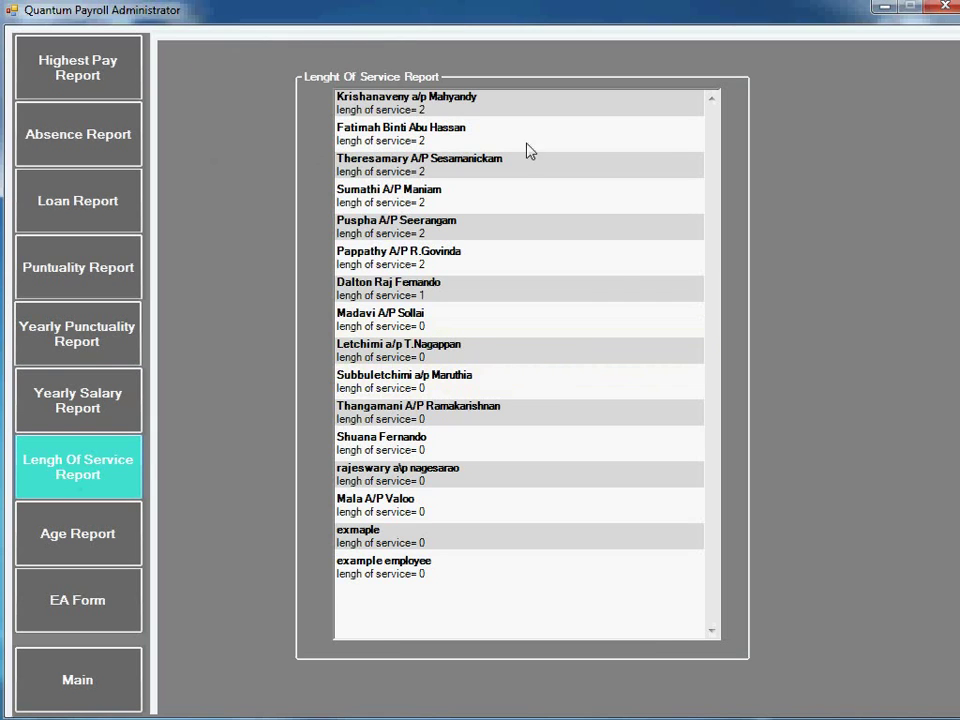
left_click(80, 548)
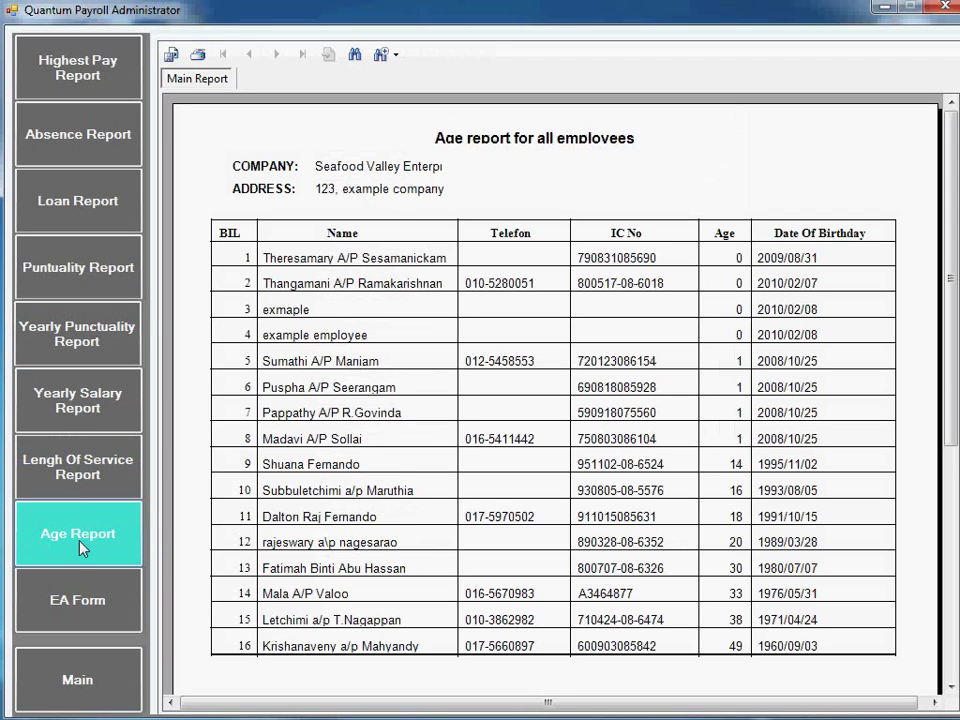
left_click(90, 681)
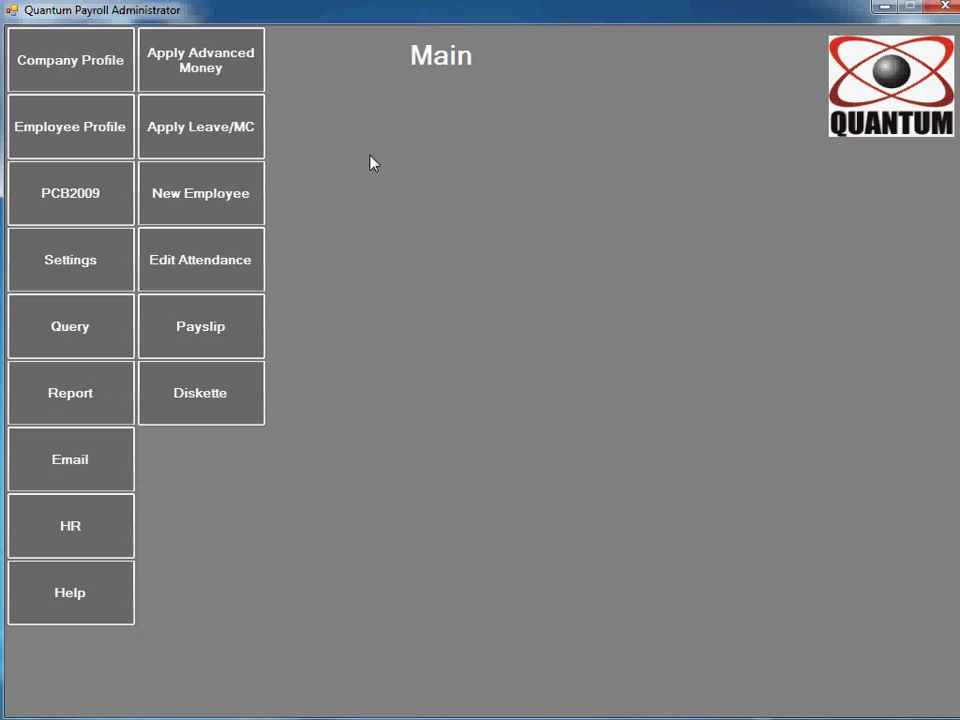
Step: Apply a full-day Leave on 2010/02/08 for the employee found by searching 'the', then return to Main
left_click(205, 128)
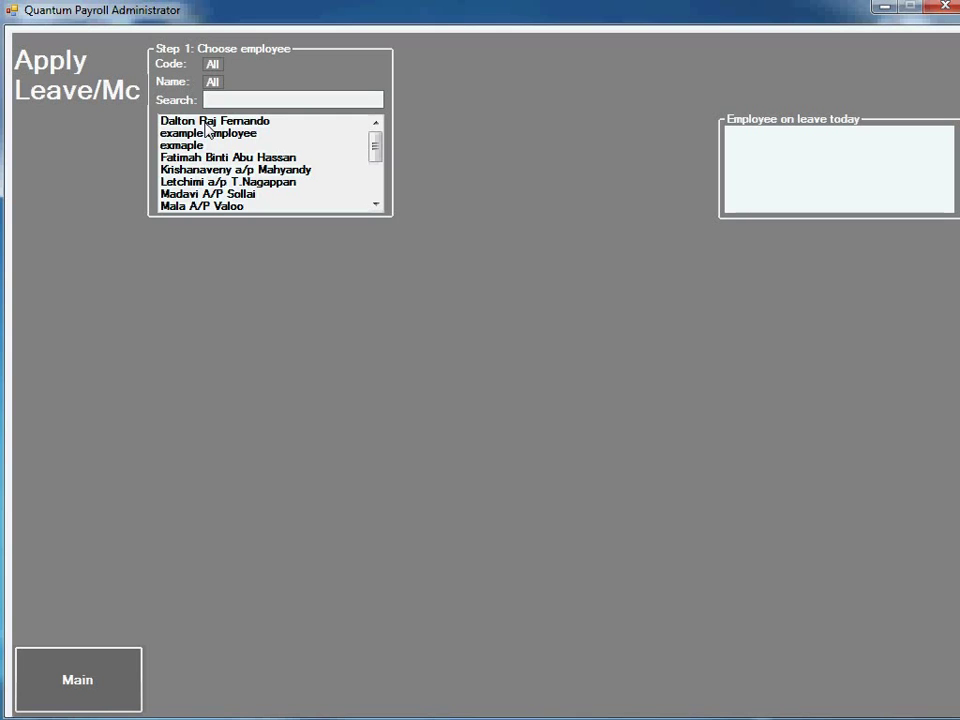
left_click(248, 100)
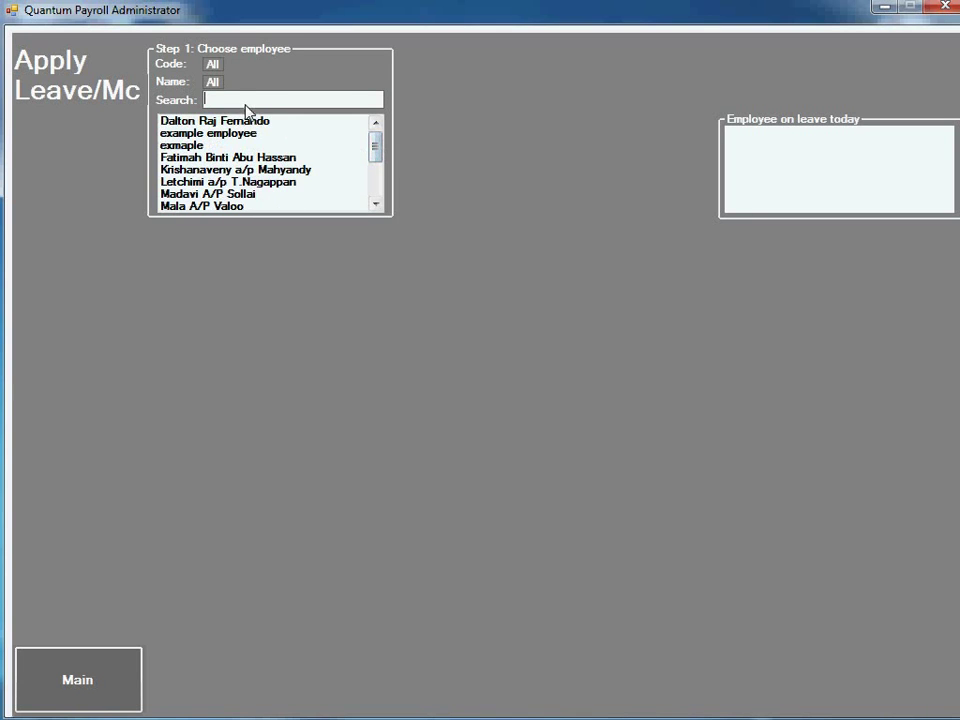
type("the")
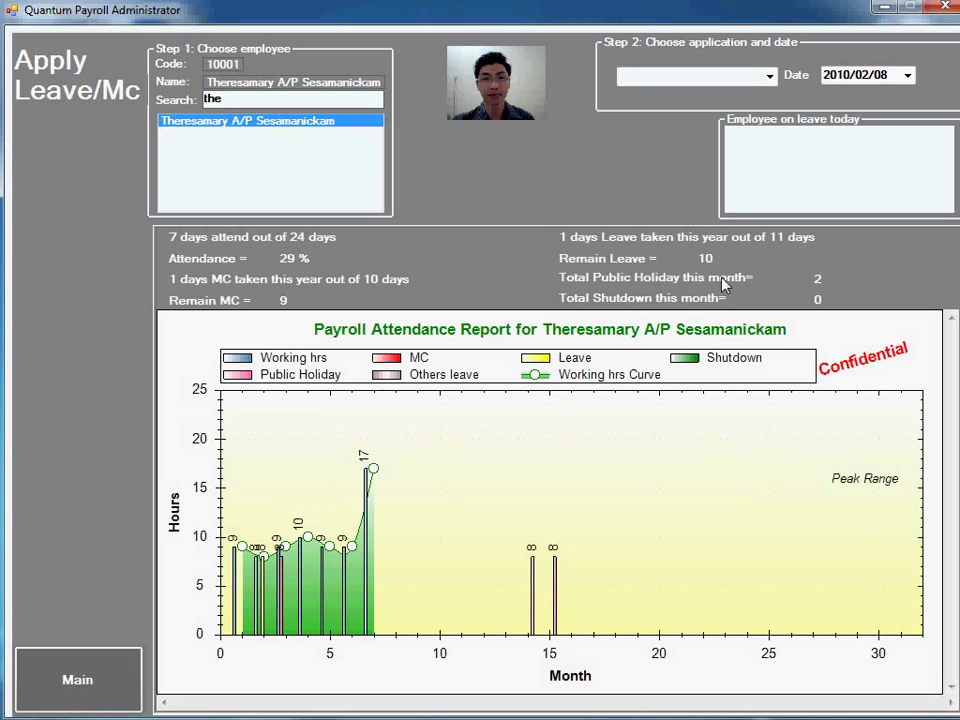
left_click(770, 77)
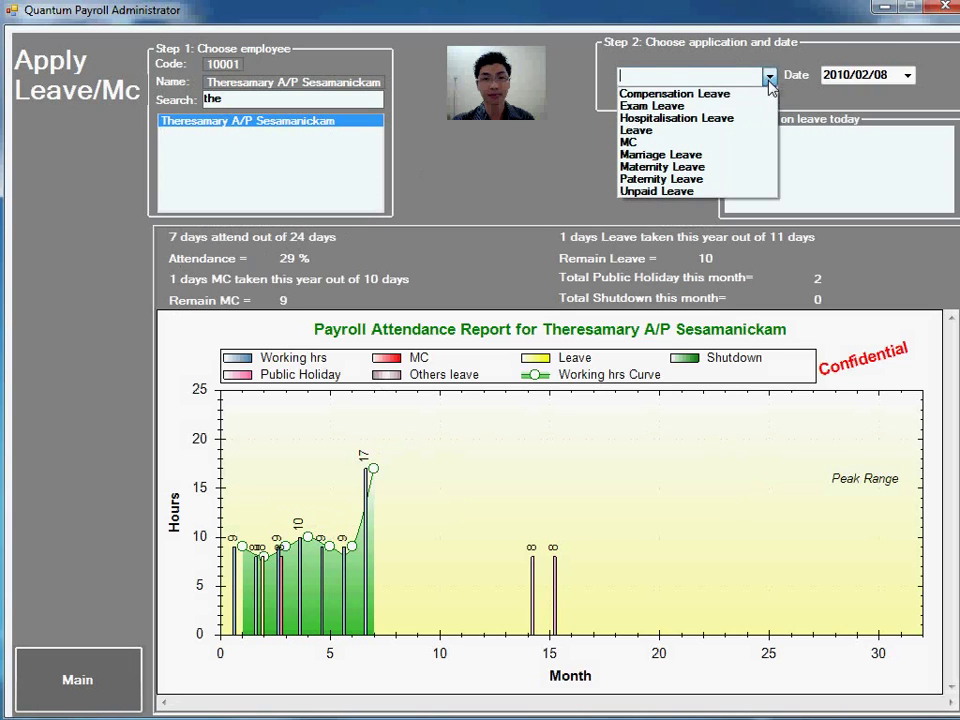
left_click(691, 131)
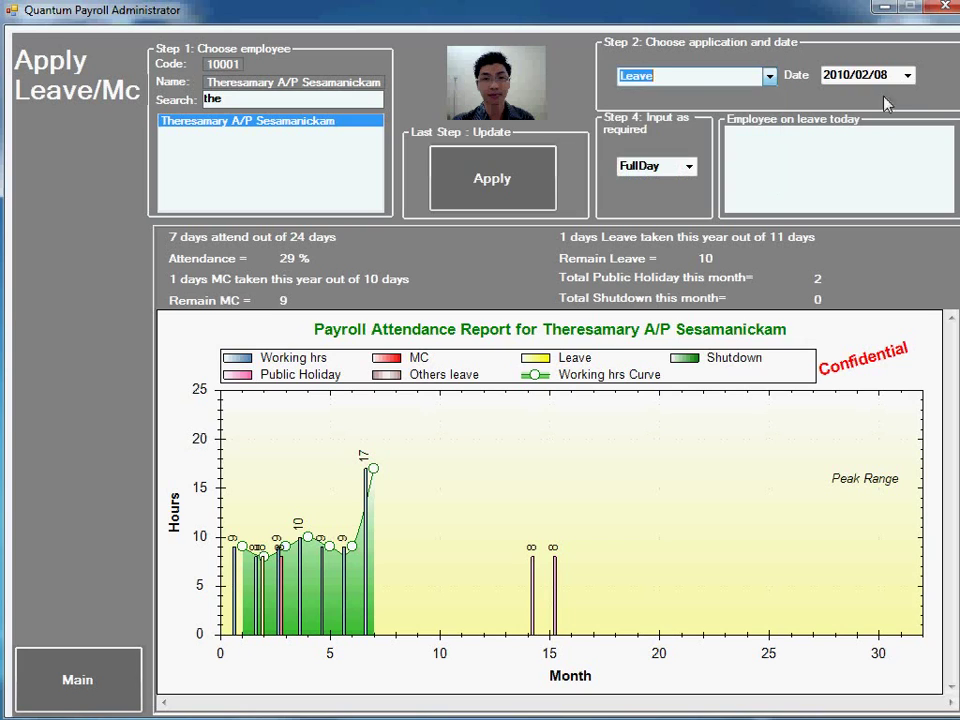
left_click(907, 75)
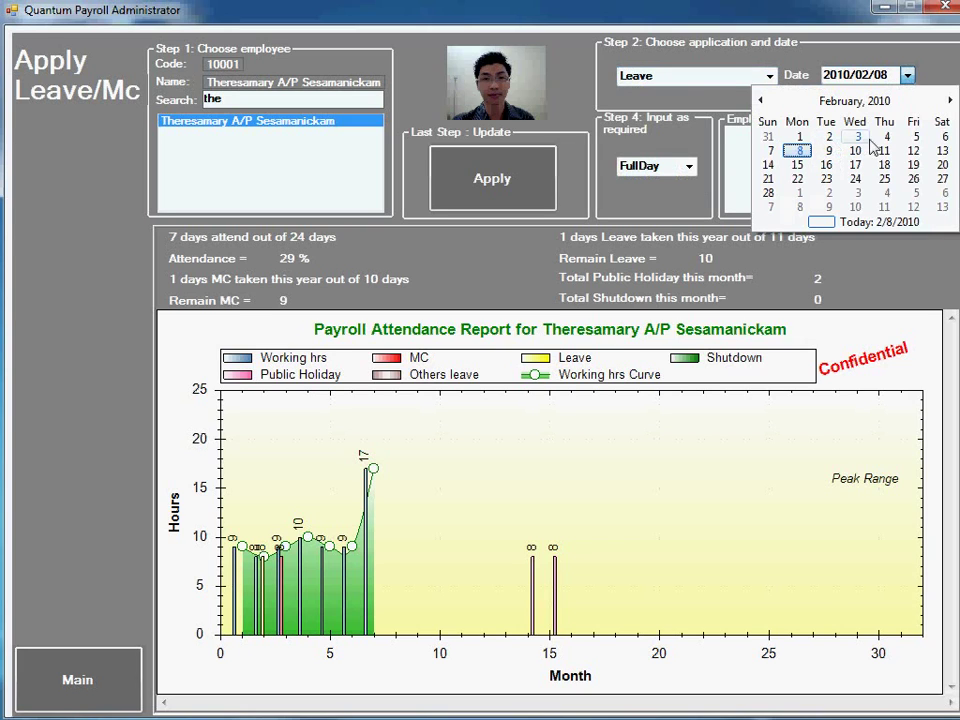
left_click(915, 136)
left_click(526, 179)
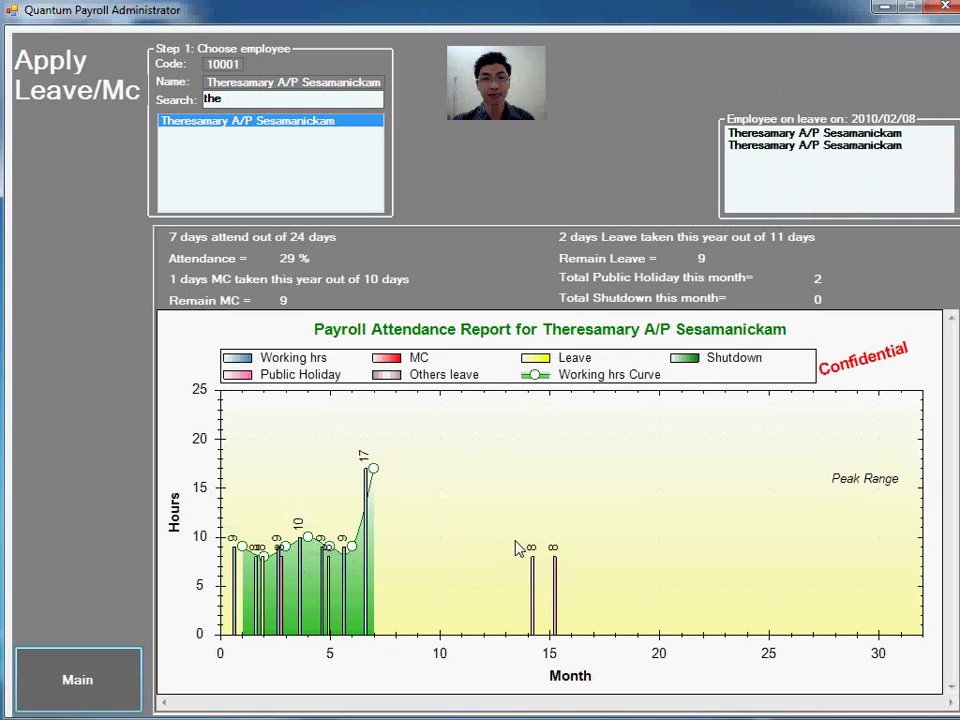
left_click(99, 697)
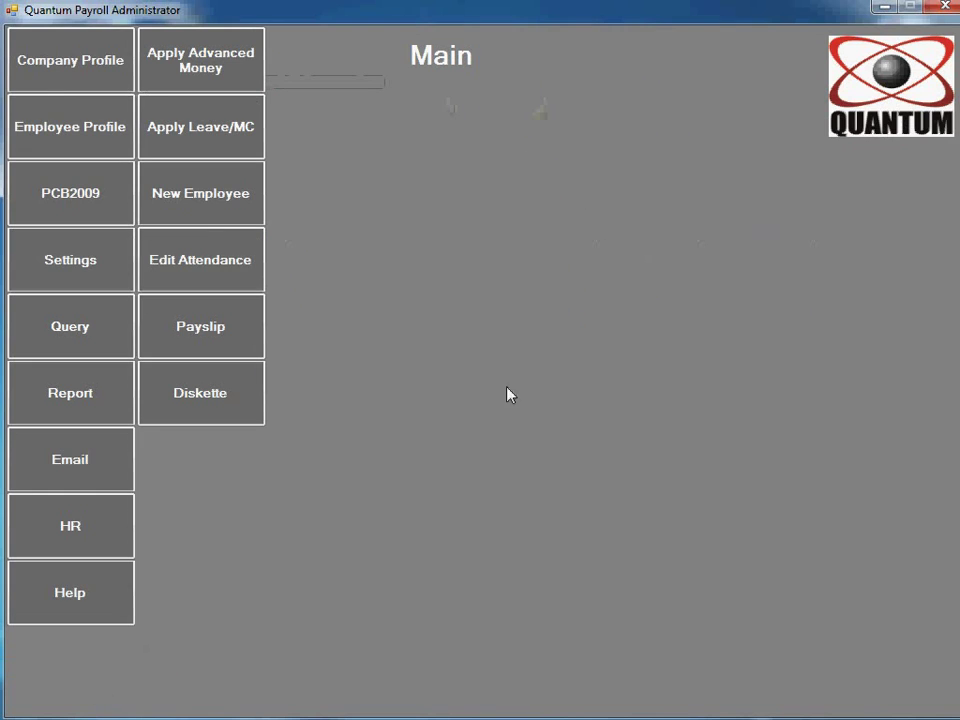
Step: Open payslip generation and select the employee to calculate
left_click(220, 338)
left_click(90, 67)
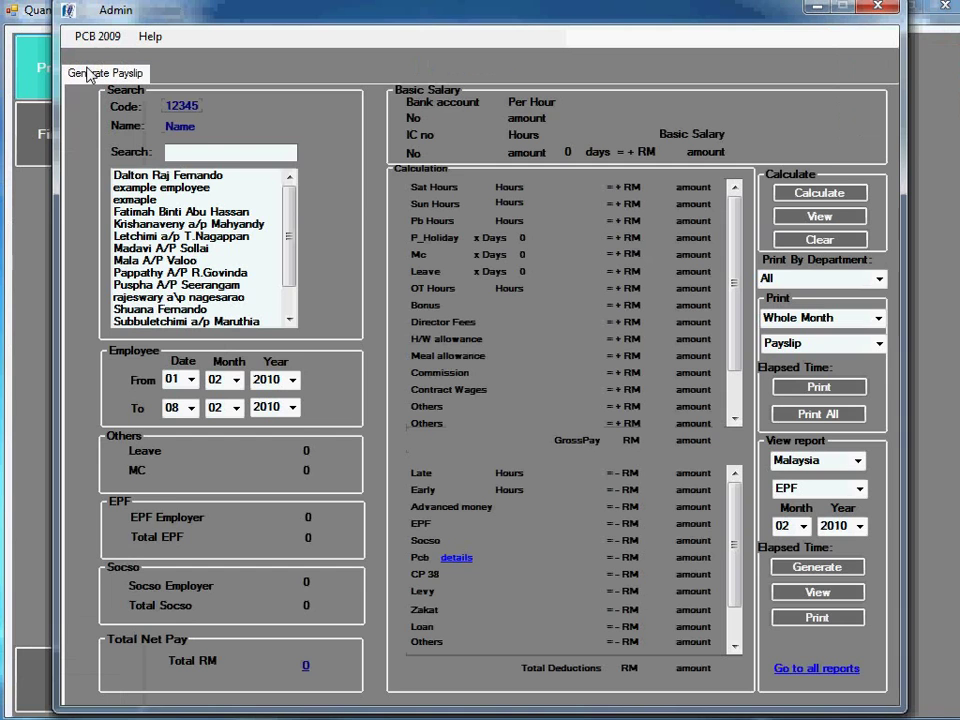
scroll(289, 305, "down", 1)
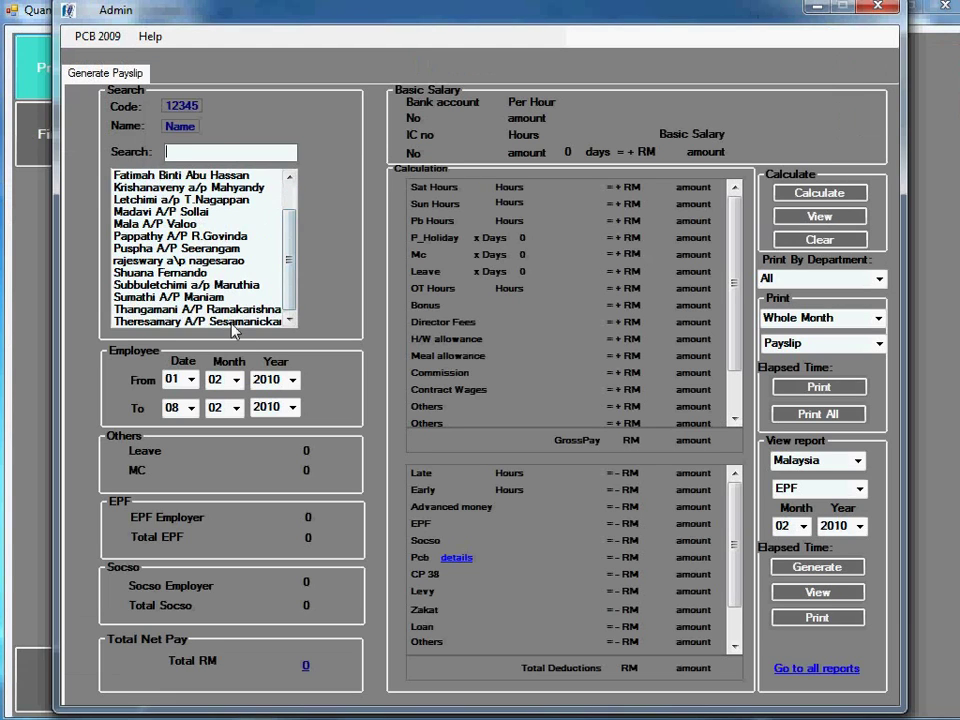
left_click(255, 321)
Step: Calculate pay for 01/12/2009–31/12/2009: gross RM 715.04, net RM 435.80, and preview it
left_click(292, 380)
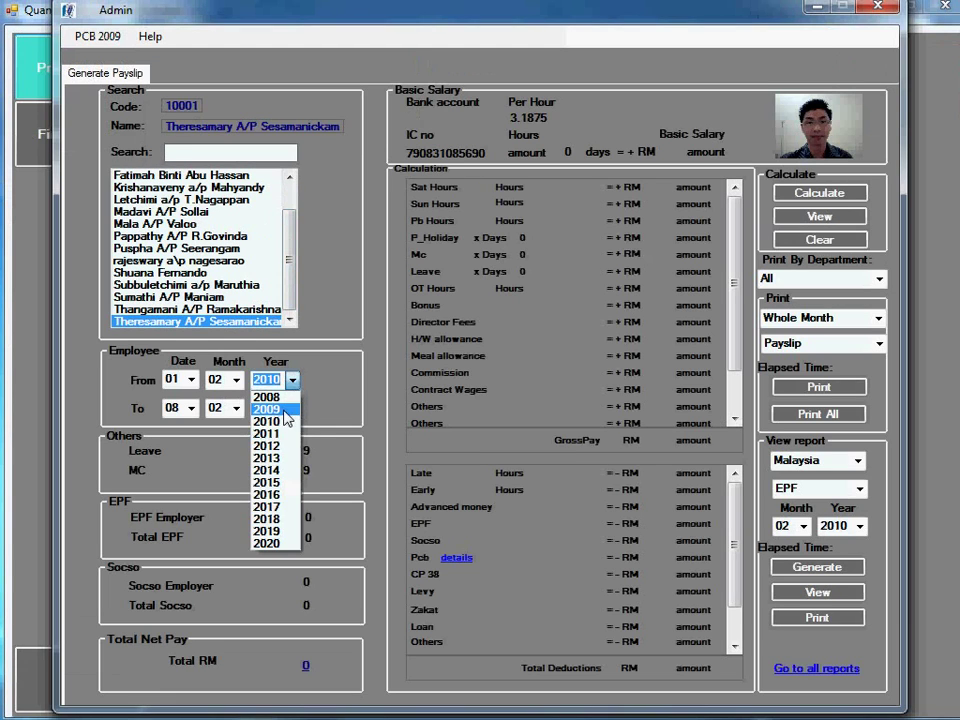
left_click(288, 409)
left_click(292, 408)
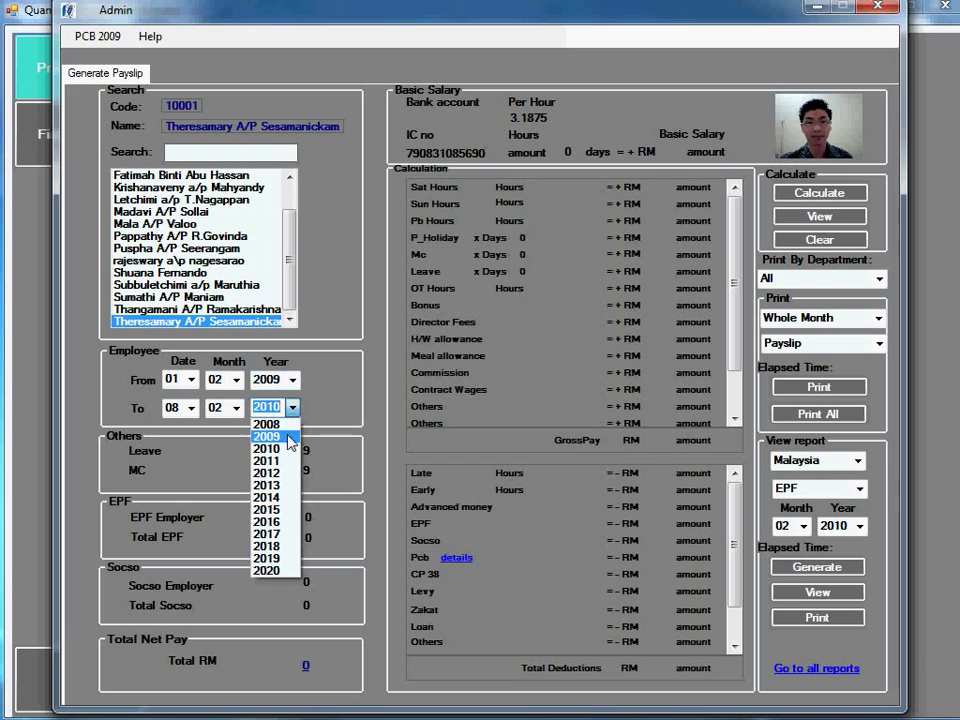
left_click(290, 436)
left_click(236, 380)
left_click(230, 533)
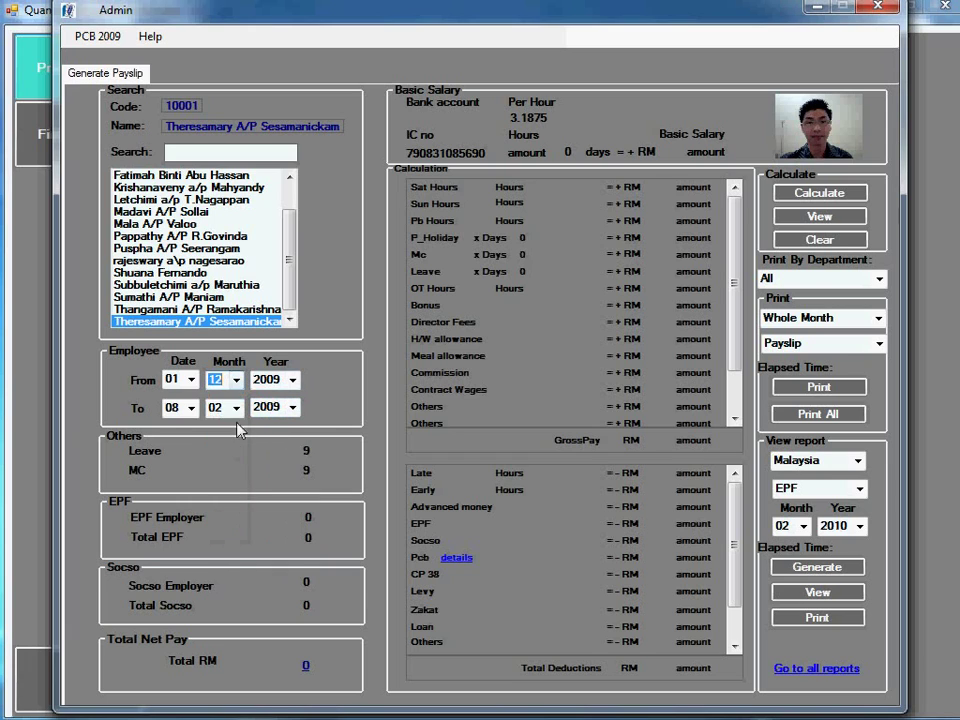
left_click(236, 408)
left_click(230, 560)
left_click(190, 408)
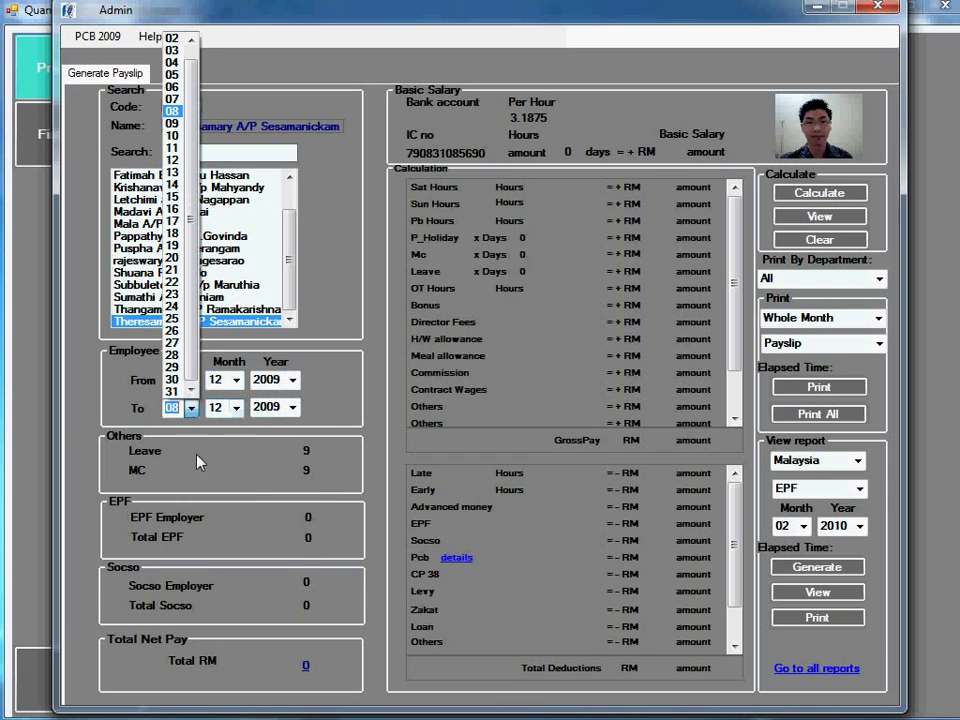
left_click(180, 394)
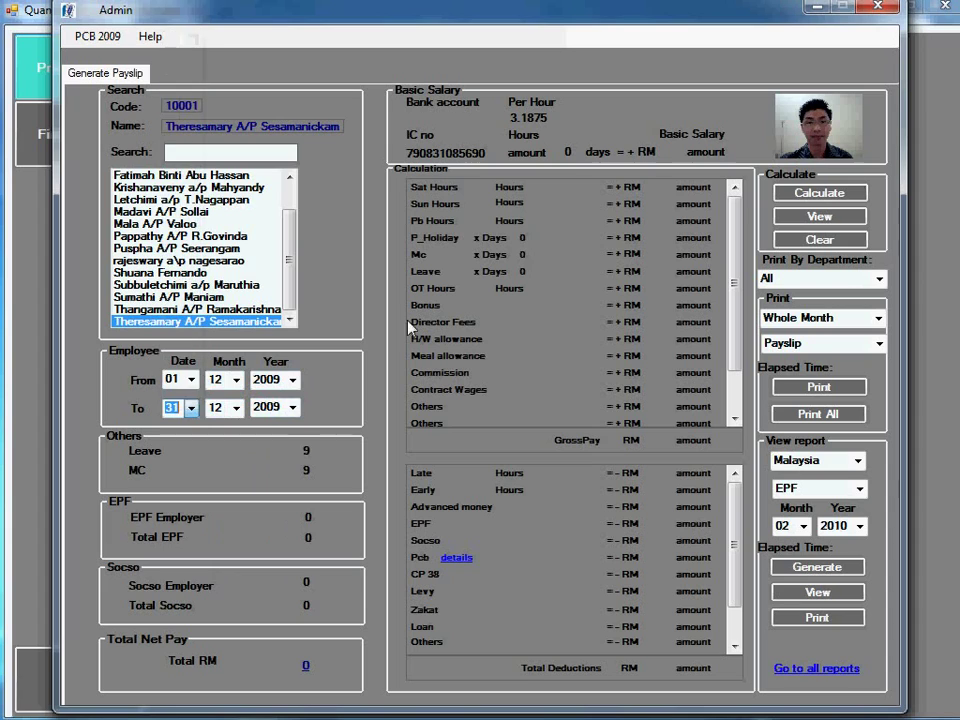
left_click(800, 193)
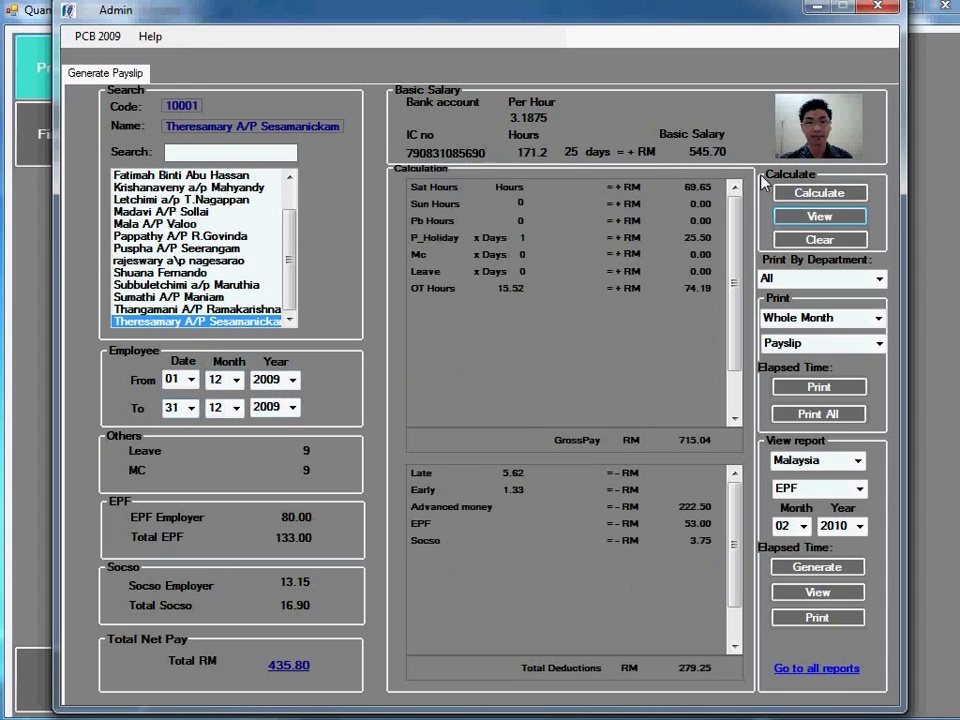
left_click(816, 218)
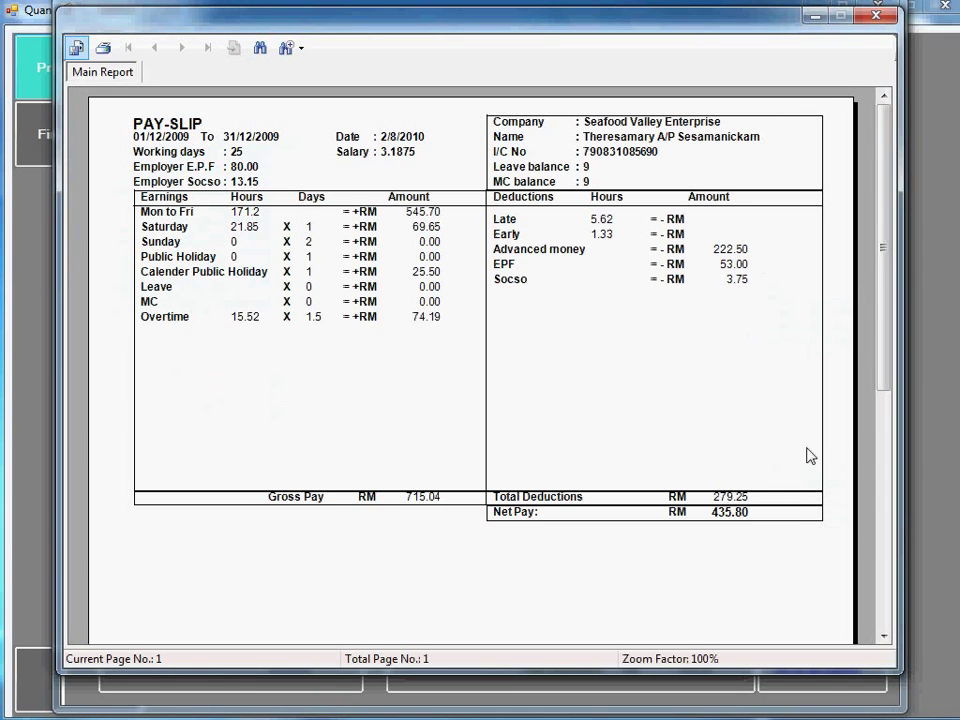
Step: Check the payslip's export file types in Export Report, then cancel without exporting
left_click(76, 48)
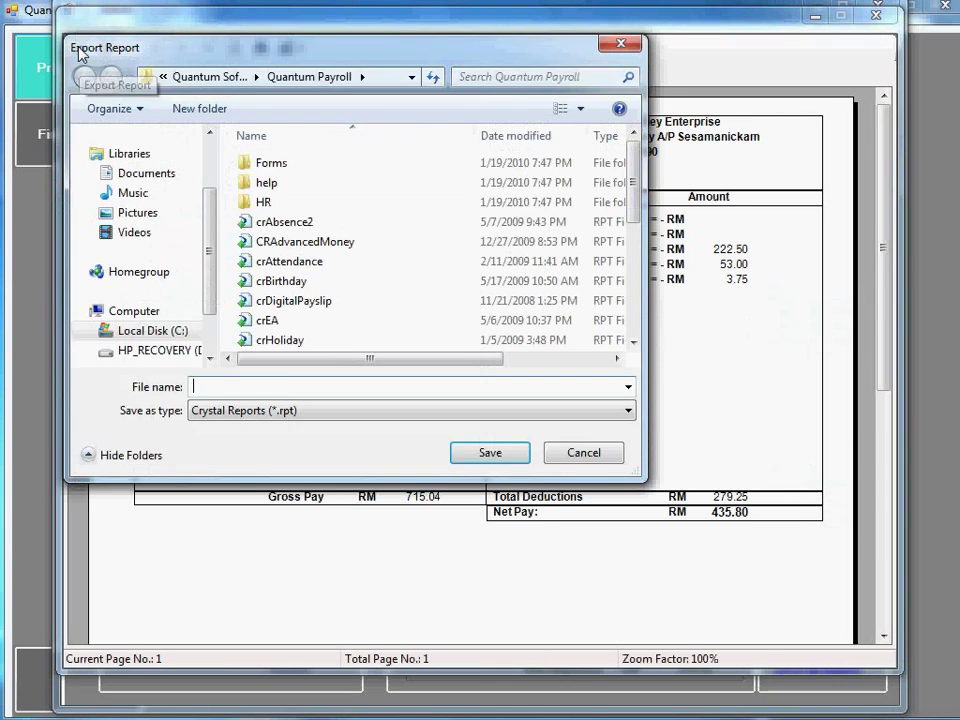
left_click(627, 418)
left_click(627, 418)
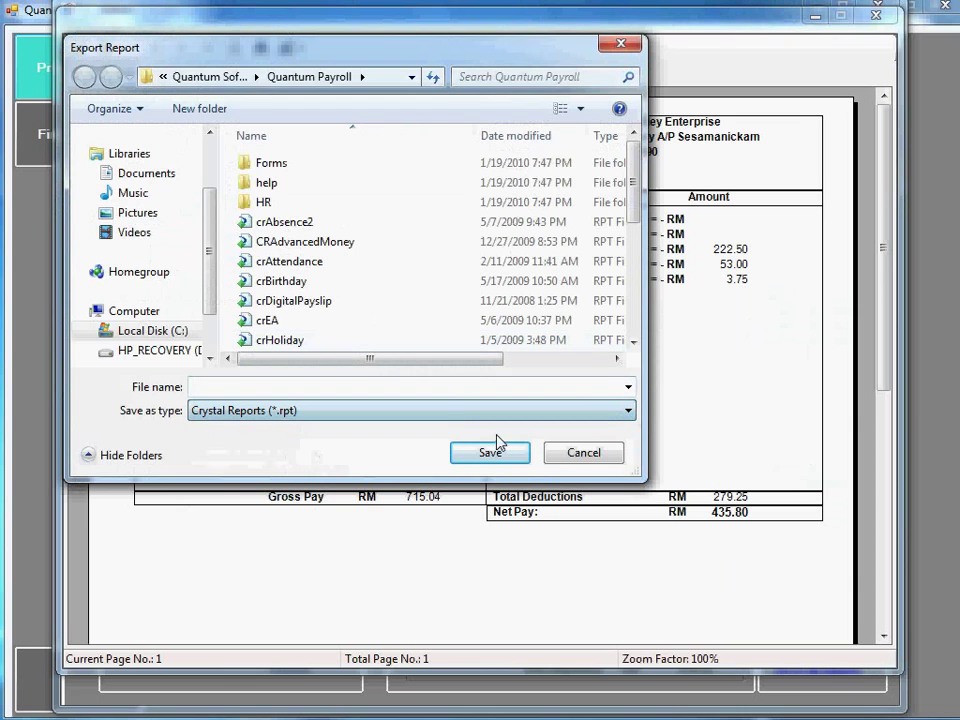
left_click(627, 420)
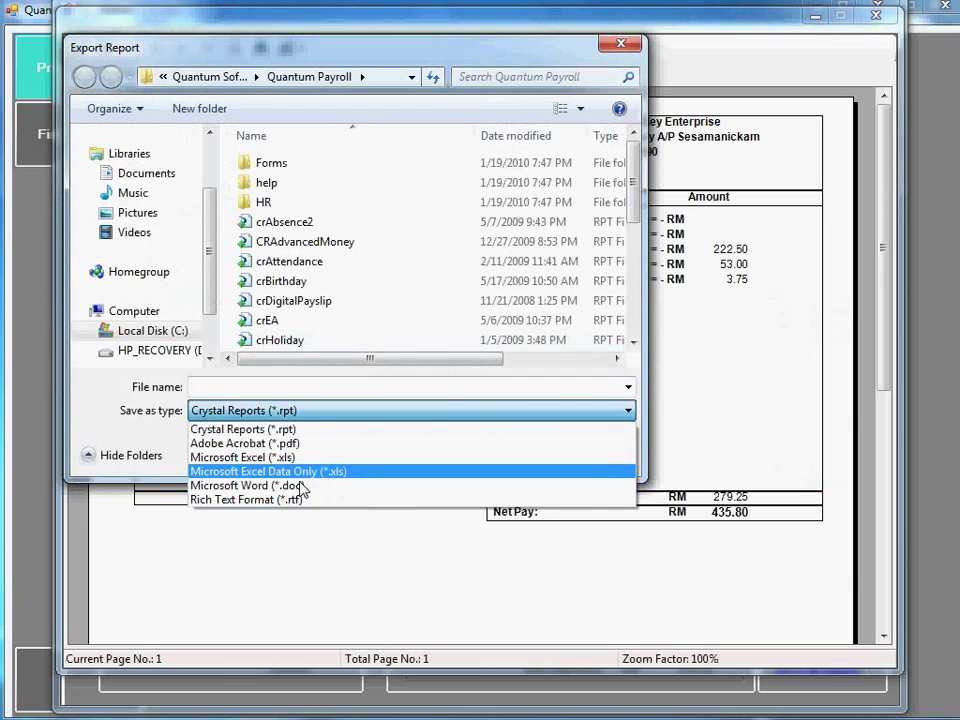
left_click(300, 409)
left_click(583, 458)
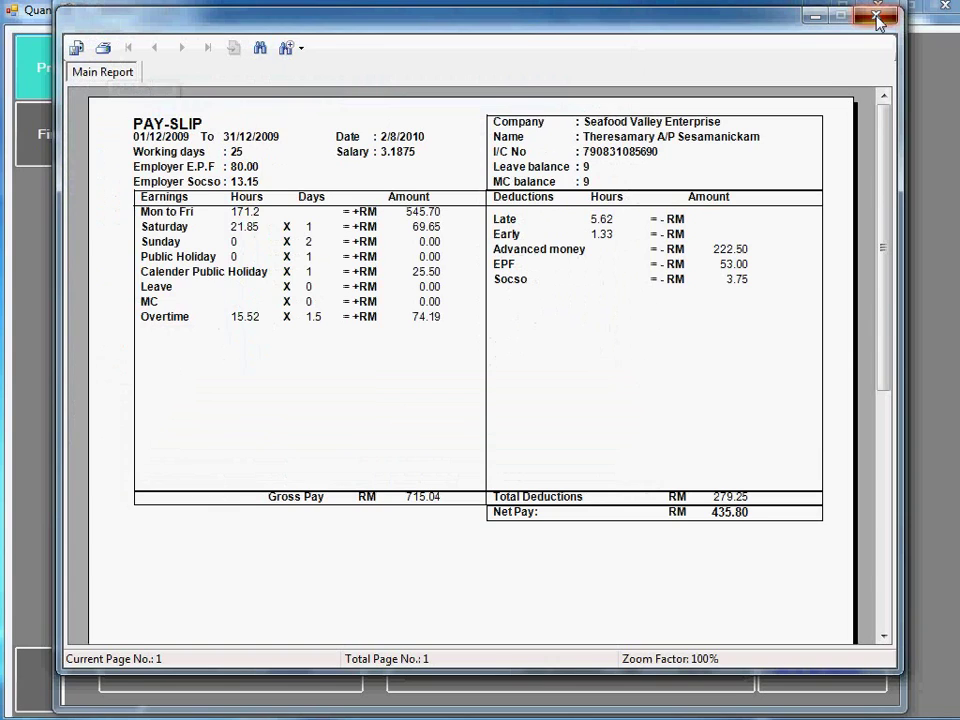
Step: Set print period to Second Half and month 11/2009, then view the EPF report
left_click(876, 17)
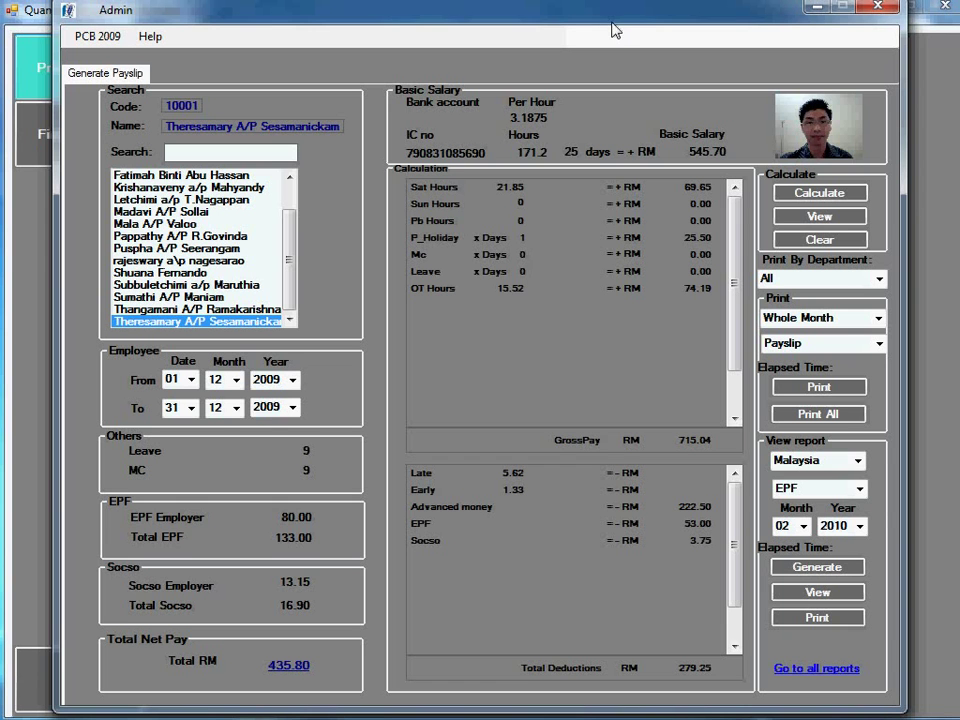
left_click(880, 320)
left_click(862, 349)
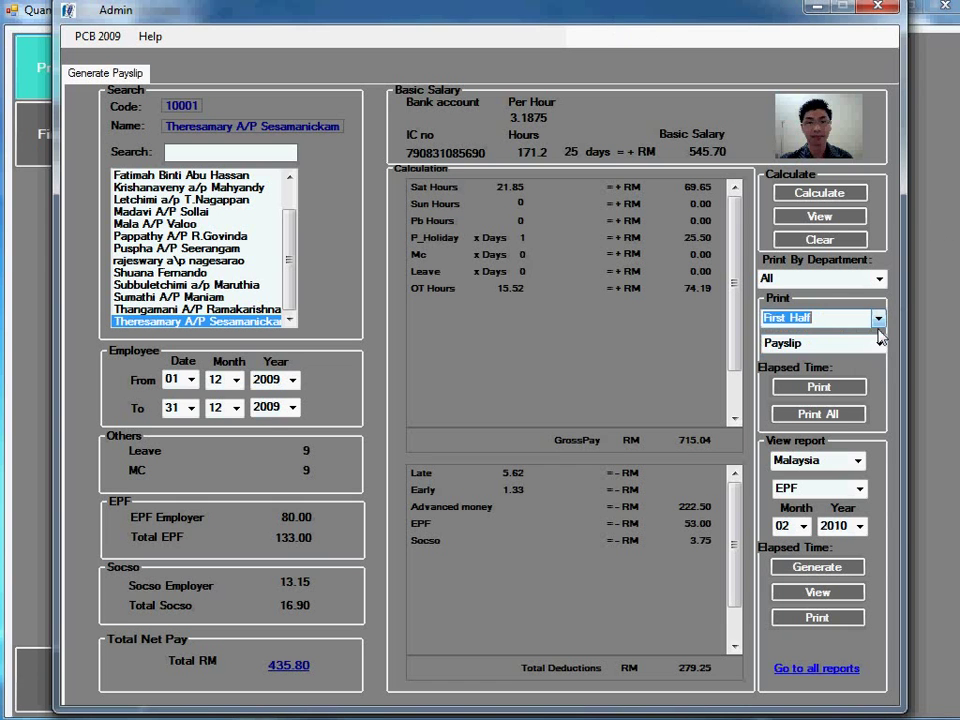
left_click(880, 320)
left_click(820, 362)
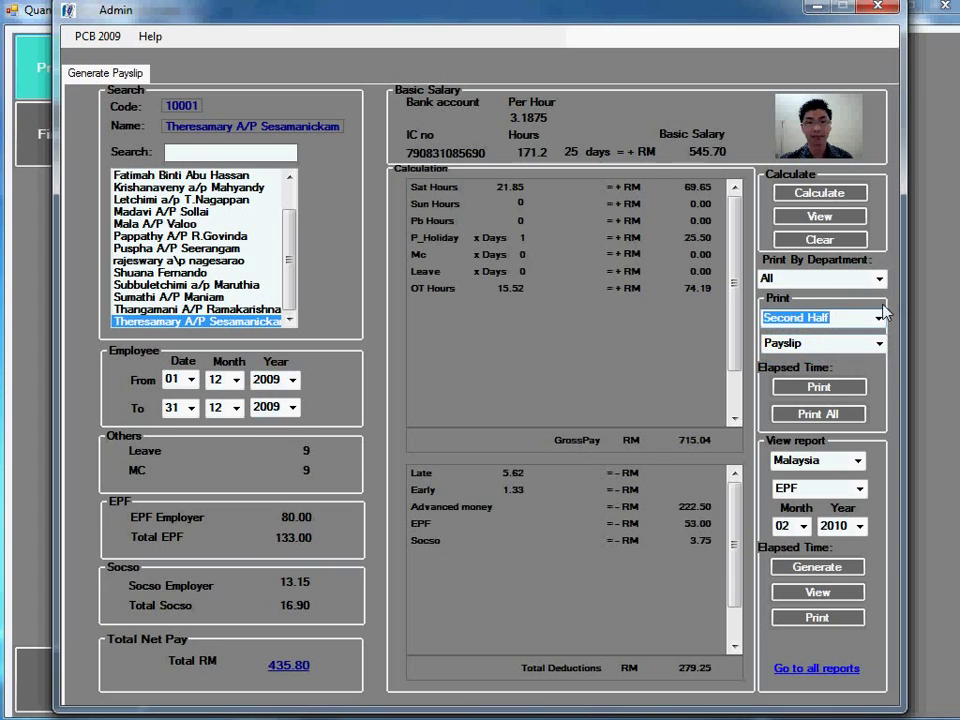
key("Tab")
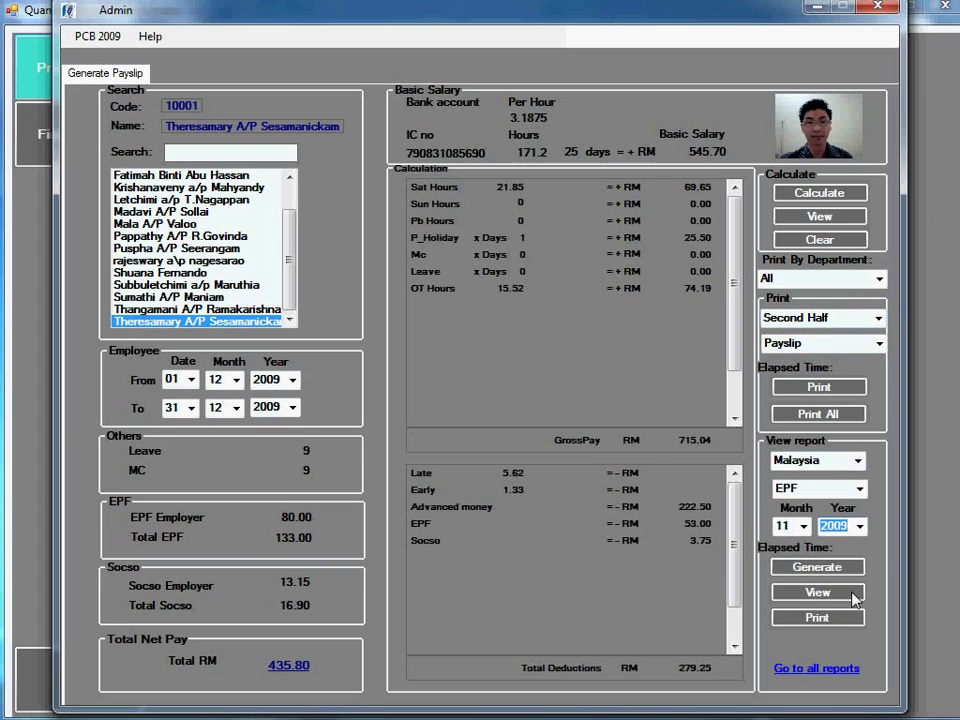
key("Up")
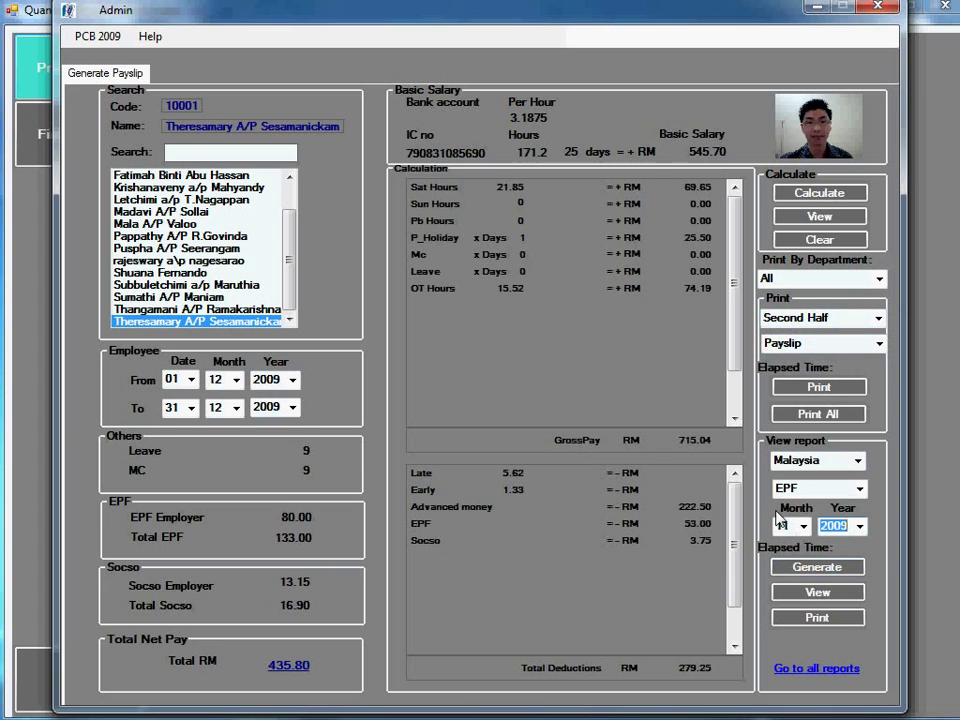
left_click(812, 593)
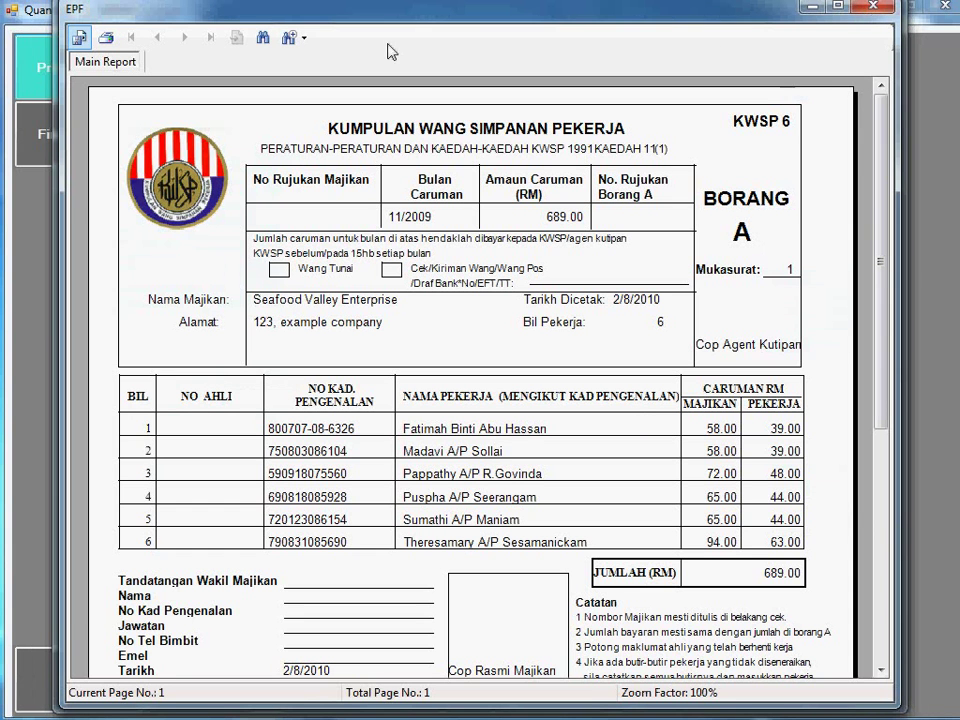
Step: View the November 2009 Socso Borang 8A report, totalling RM 74.30
left_click(873, 7)
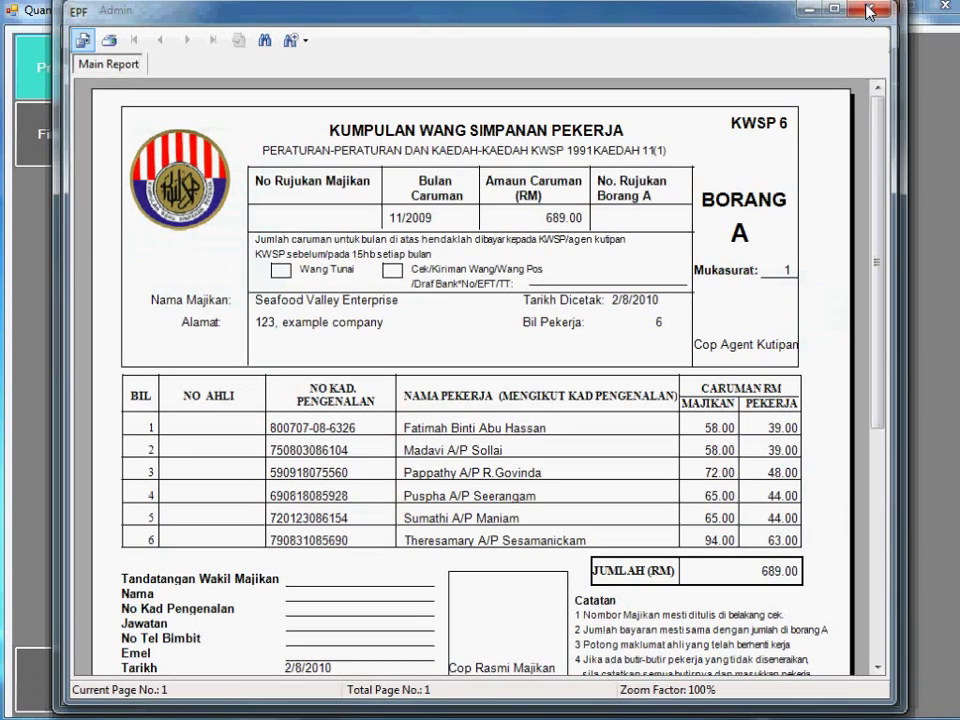
left_click(858, 490)
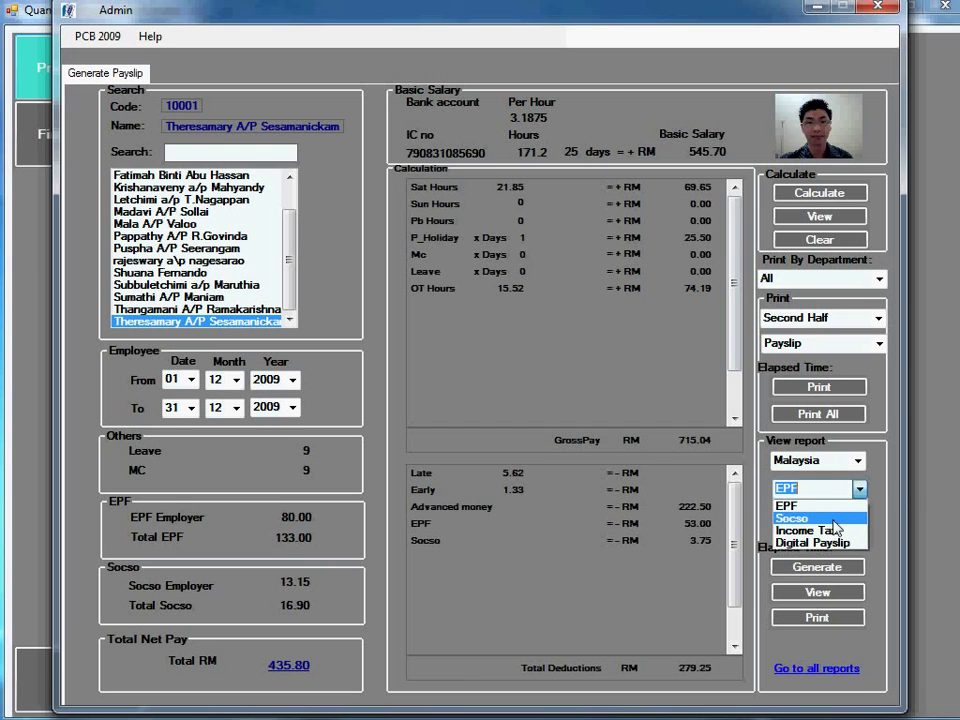
left_click(800, 511)
left_click(818, 592)
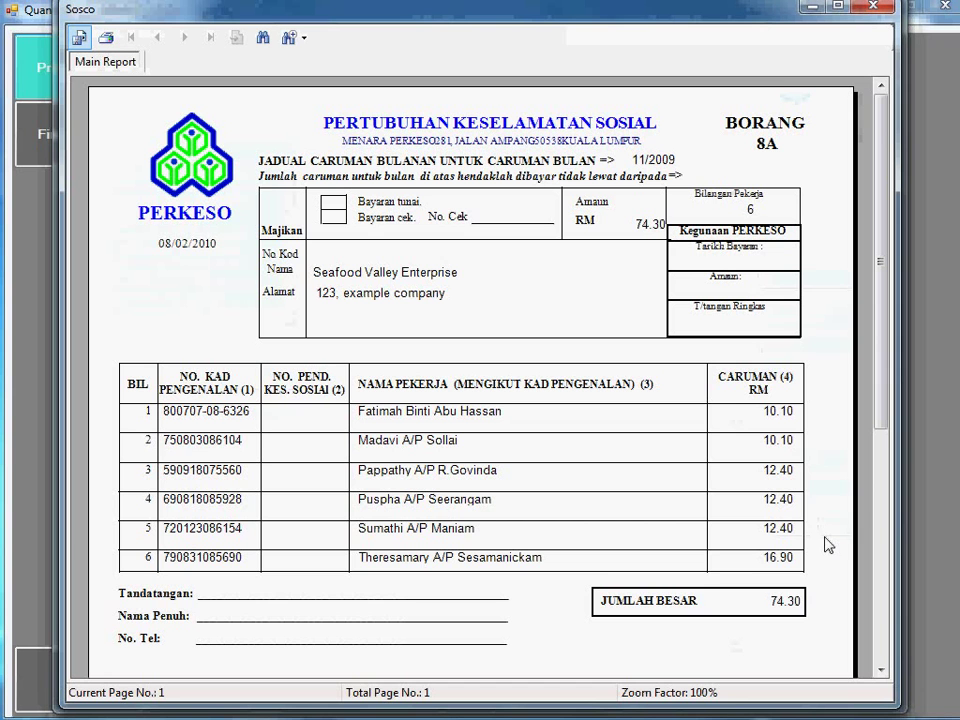
left_click_drag(881, 420, 887, 361)
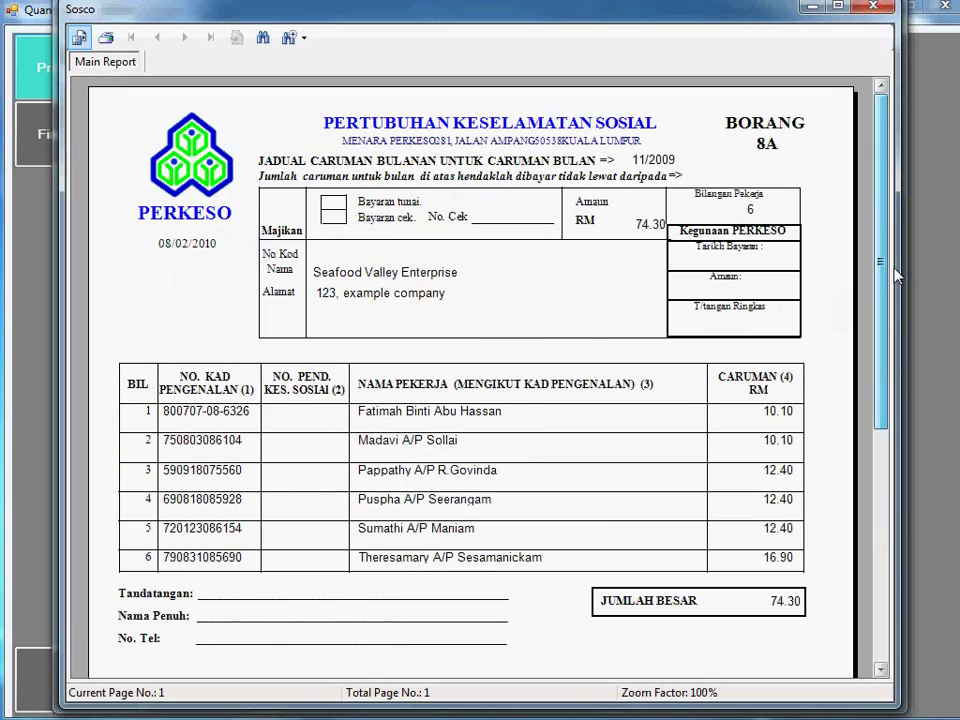
left_click(873, 7)
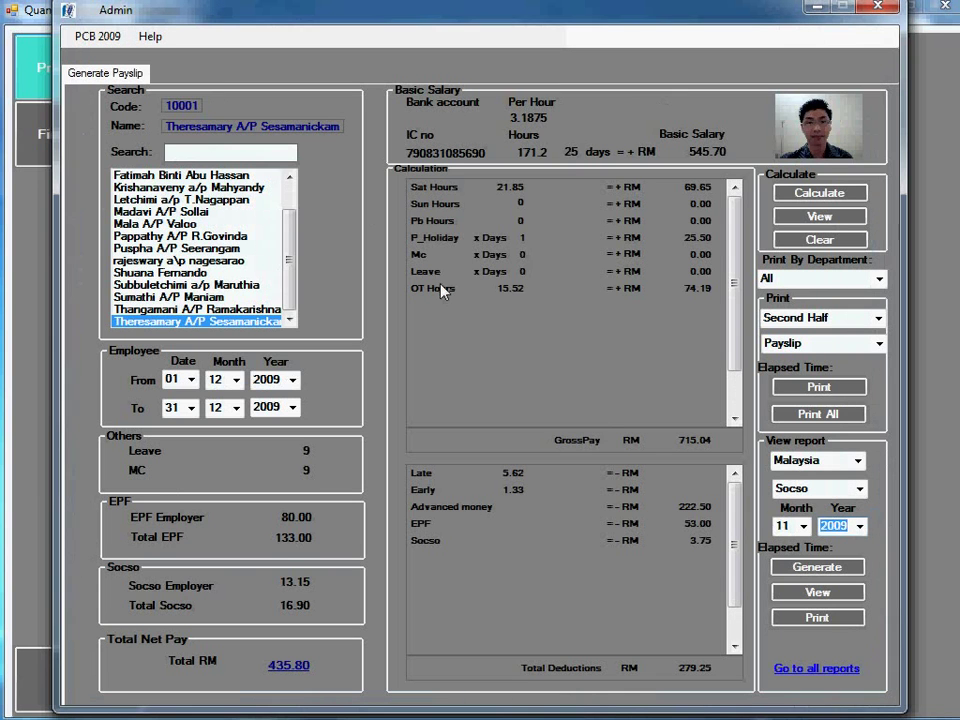
Step: Close the payslip generation form and return to the Main menu
scroll(291, 215, "up", 1)
scroll(291, 215, "up", 1)
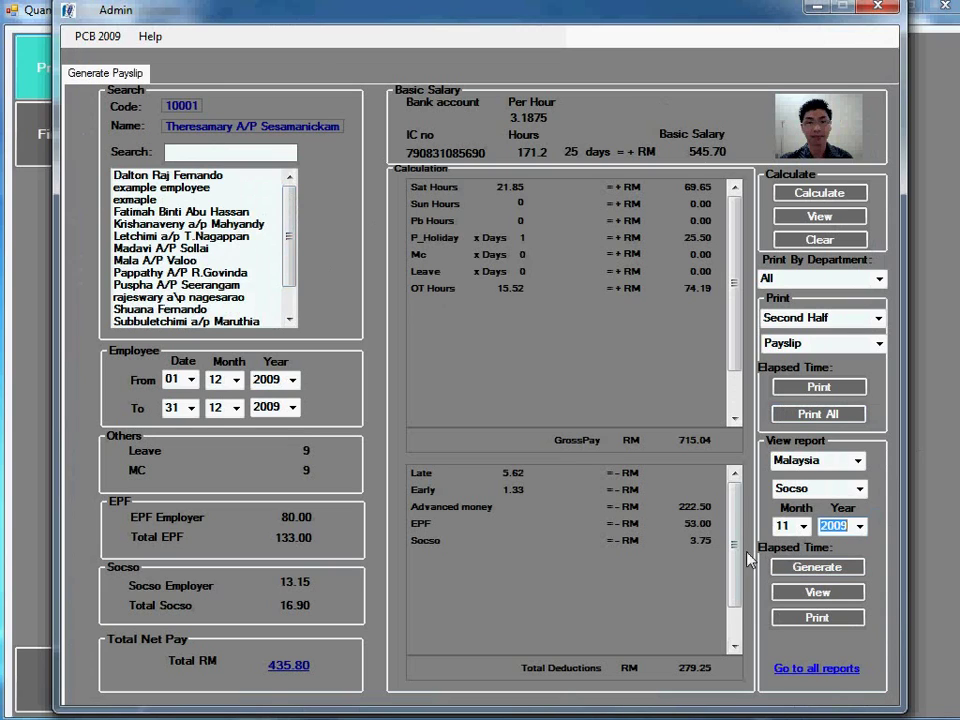
scroll(287, 240, "down", 1)
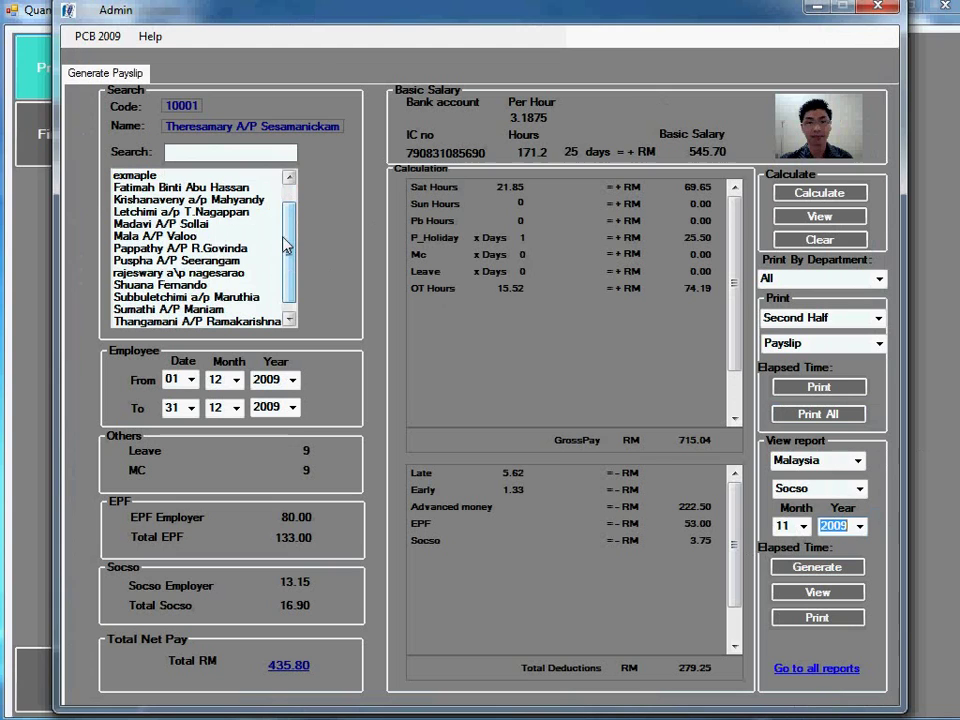
key("alt+F4")
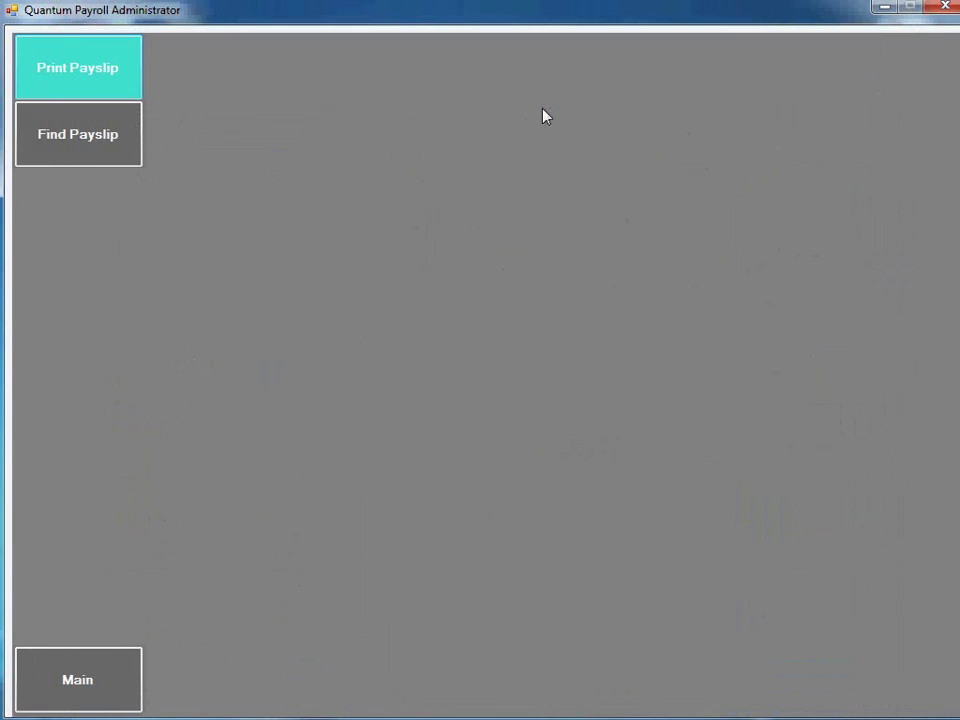
left_click(109, 686)
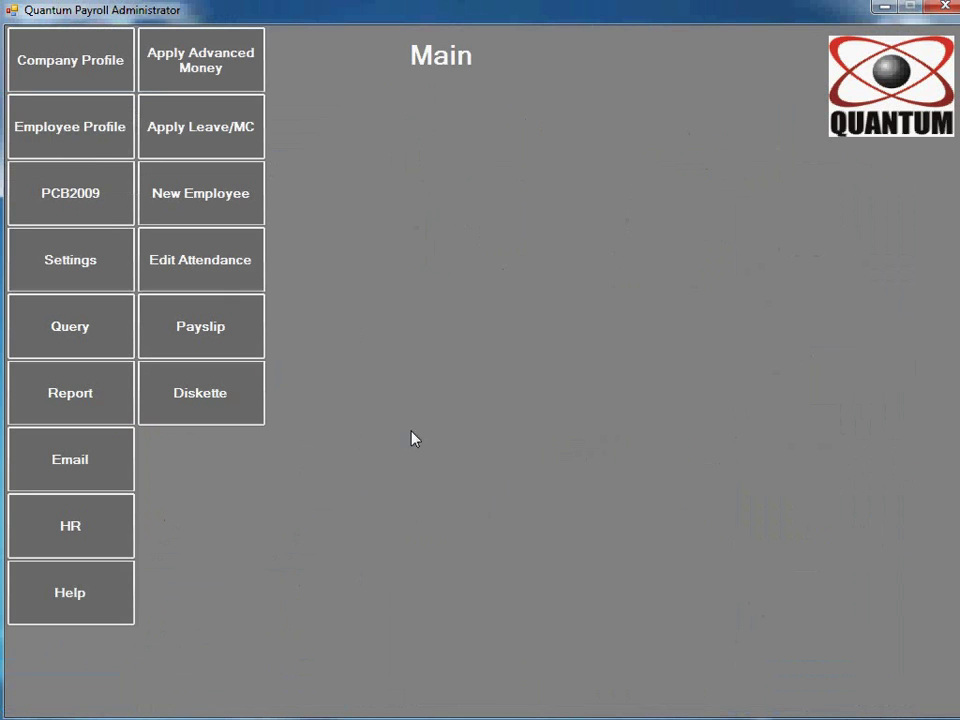